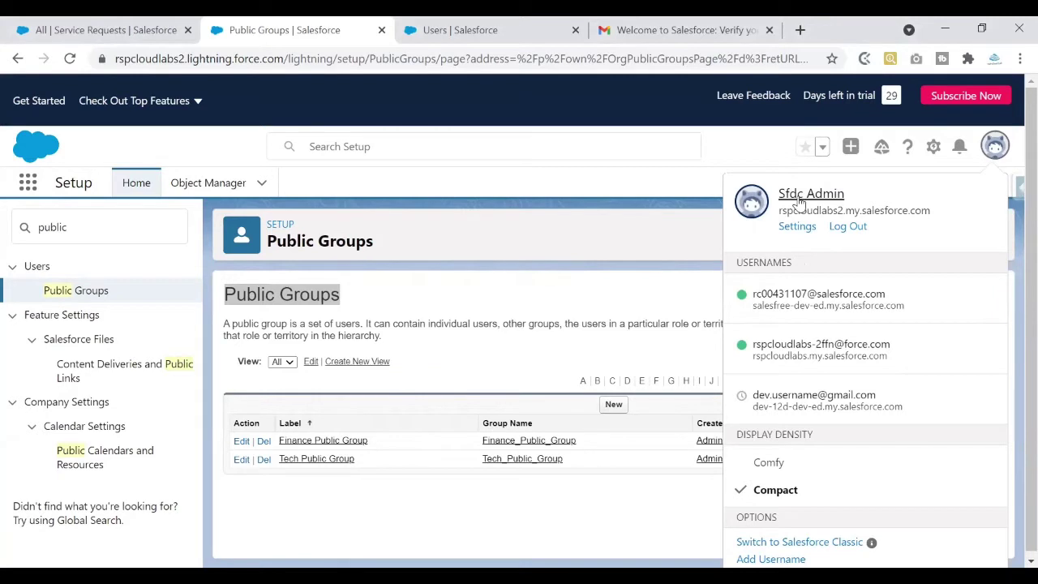
# Search Setup for "sharing", open the Sharing Settings page and dismiss the Recycle Bin tip.
pyautogui.click(649, 232)
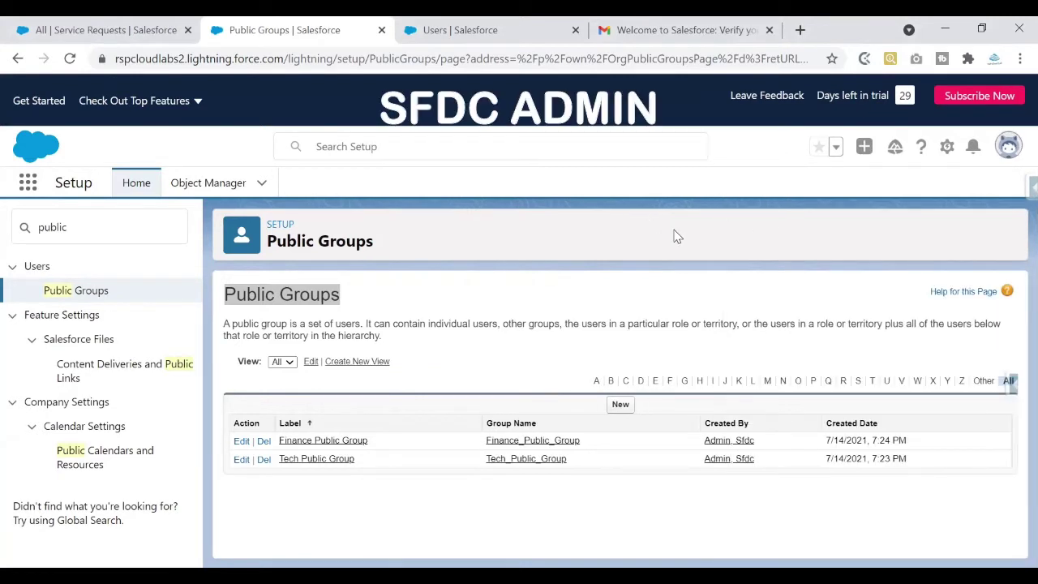
pyautogui.click(4, 231)
pyautogui.press('BackSpace')
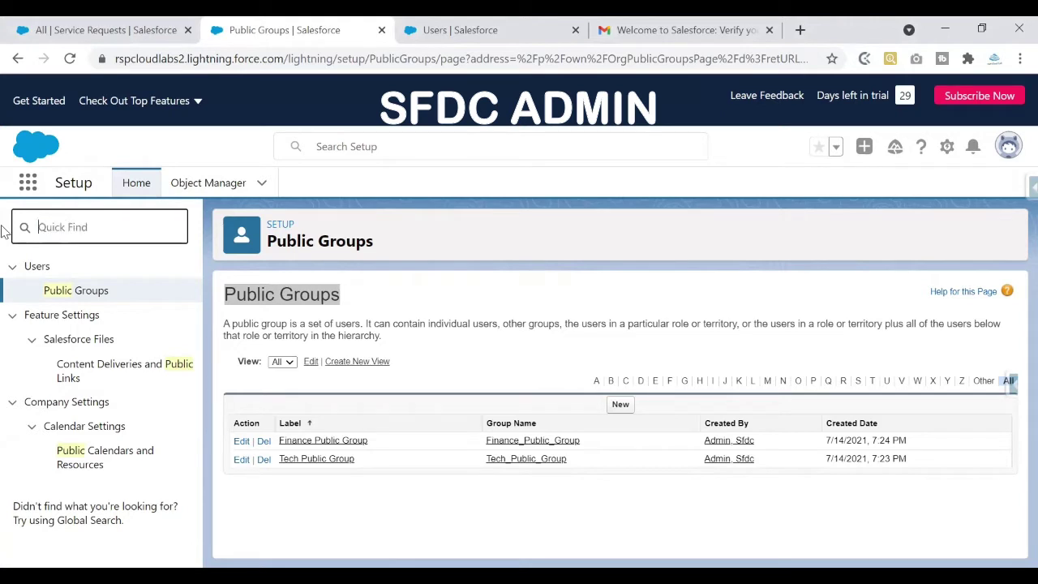
pyautogui.write('s')
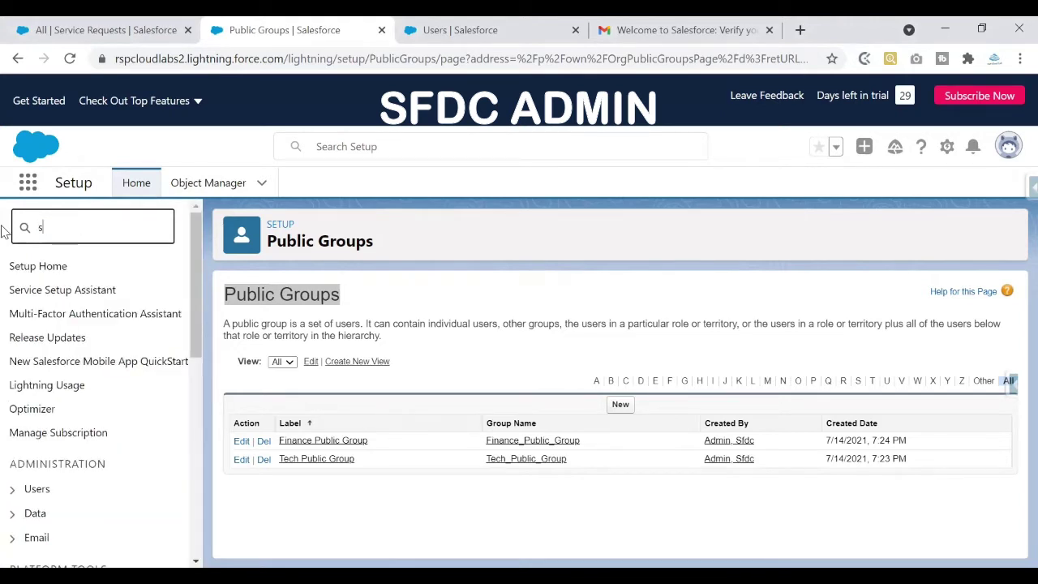
pyautogui.write('haring')
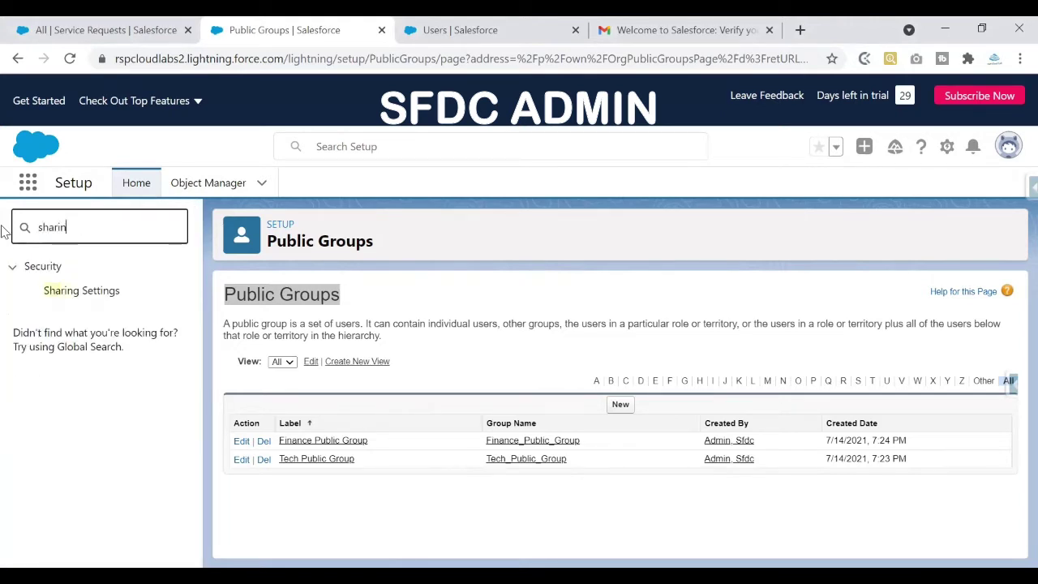
pyautogui.click(105, 297)
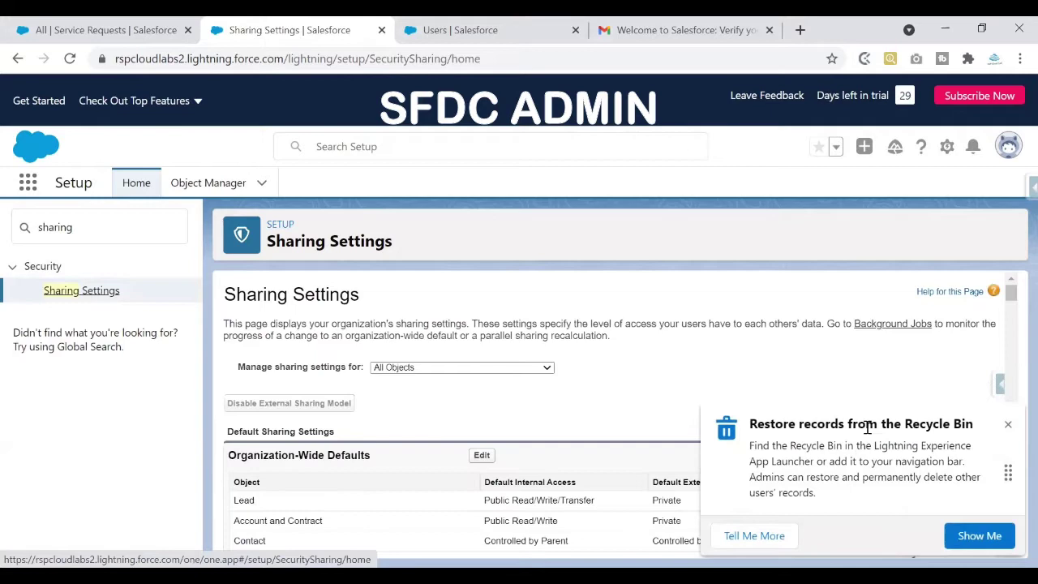
pyautogui.click(1008, 424)
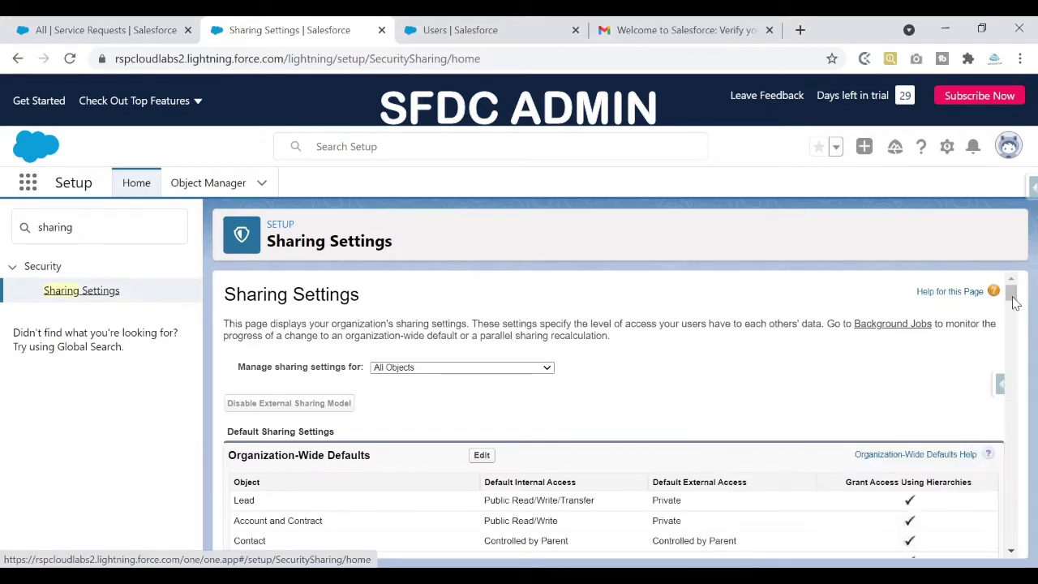
# Examine the organization-wide defaults for all objects, including the Grant Access Using Hierarchies column.
pyautogui.scroll(-5, 1012, 308)
pyautogui.scroll(5, 1013, 300)
pyautogui.scroll(-2, 1013, 296)
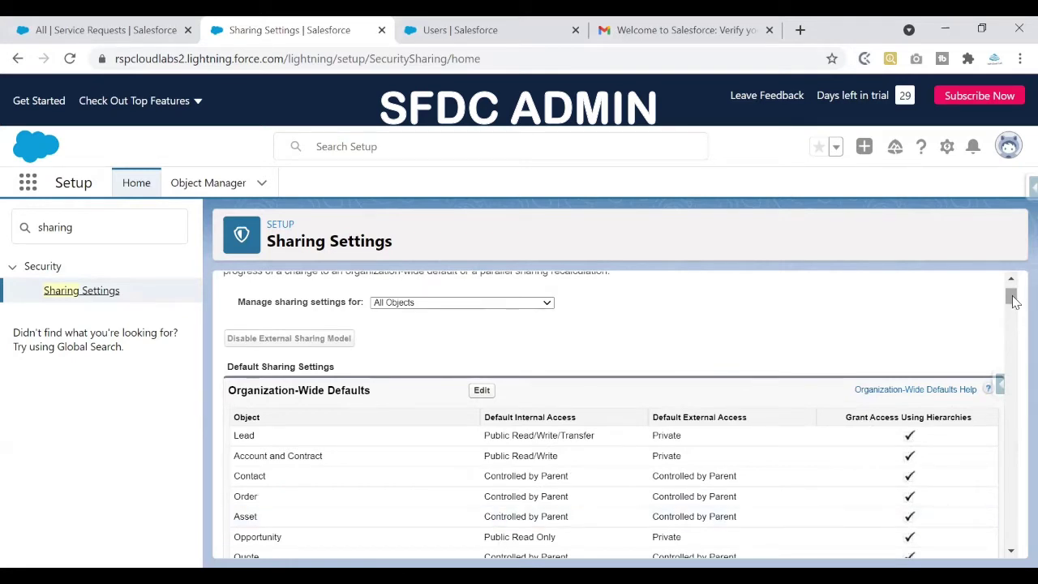
pyautogui.scroll(-1, 1014, 302)
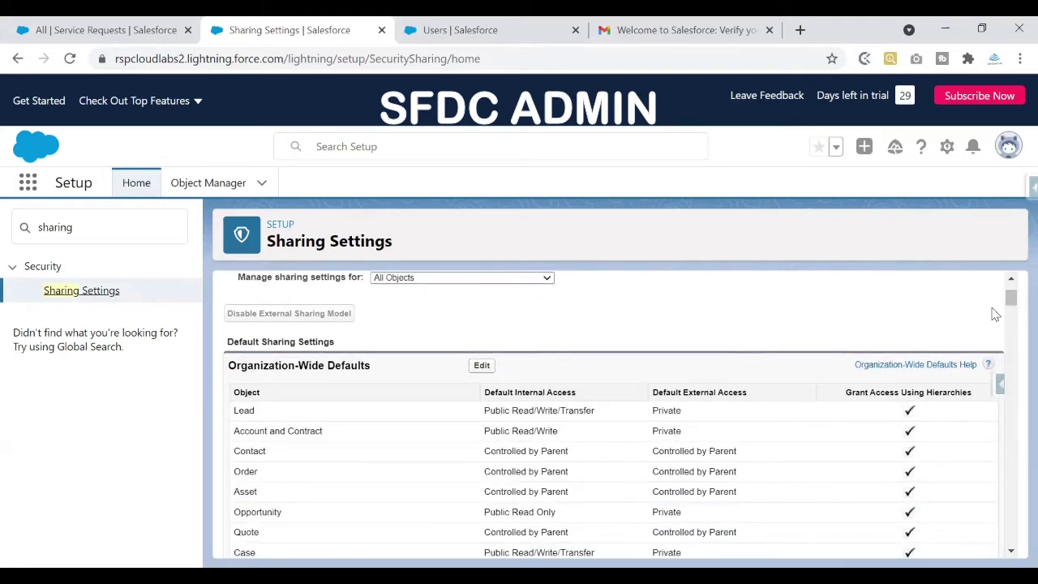
pyautogui.moveTo(849, 393); pyautogui.dragTo(977, 398)
pyautogui.scroll(-1, 1014, 301)
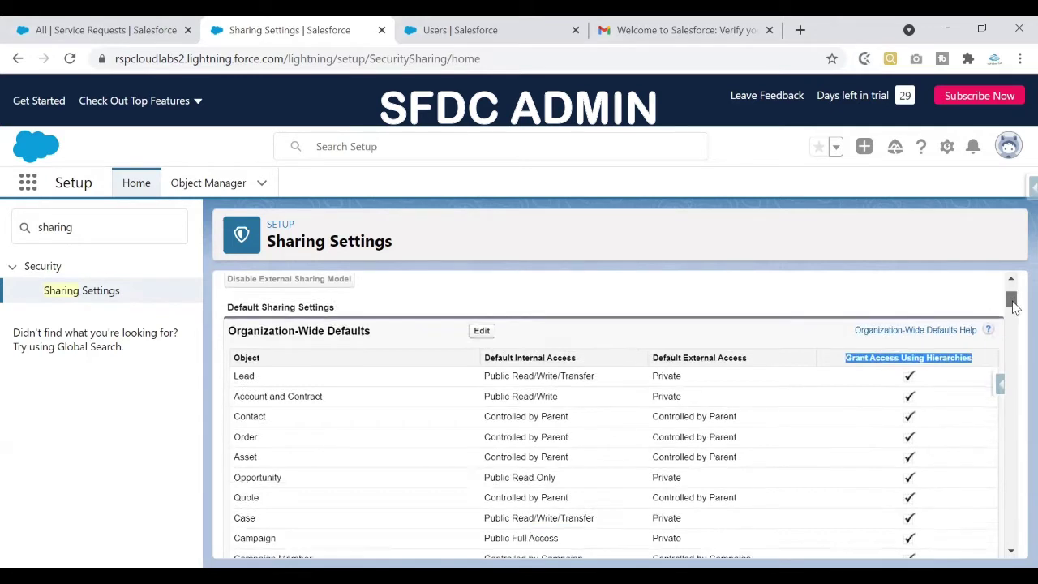
pyautogui.scroll(1, 1014, 301)
pyautogui.scroll(1, 1014, 301)
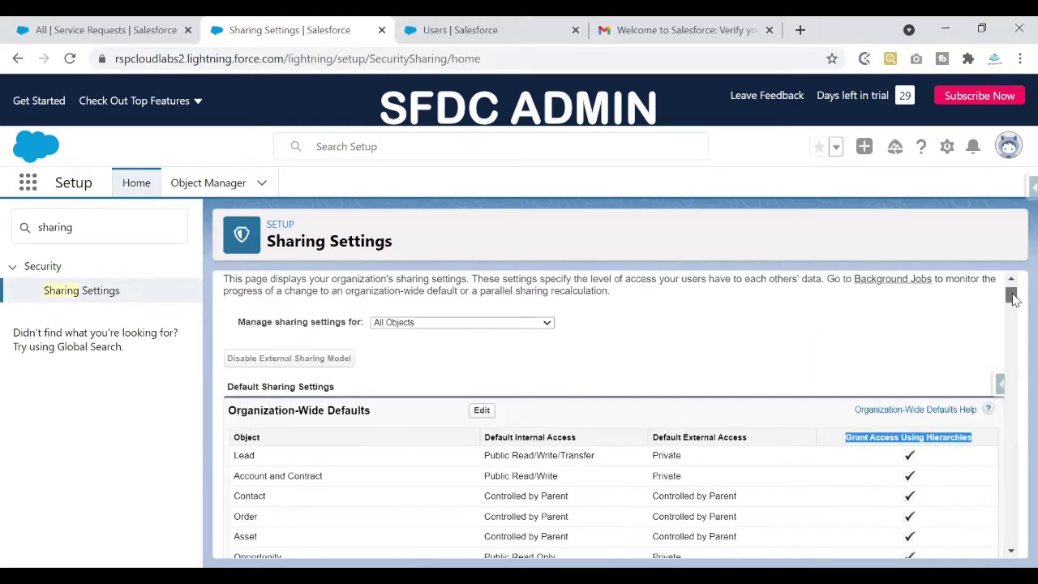
# Check the Service Request row's default internal access and hierarchy setting, and look at the Sharing Rules section below.
pyautogui.moveTo(1011, 302); pyautogui.dragTo(1011, 358)
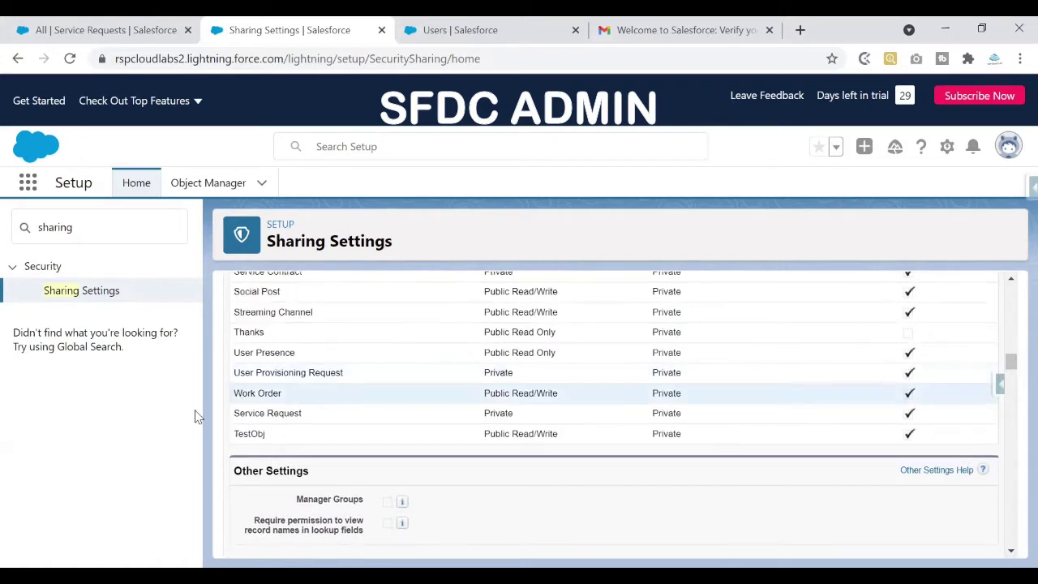
pyautogui.moveTo(233, 415); pyautogui.dragTo(301, 413)
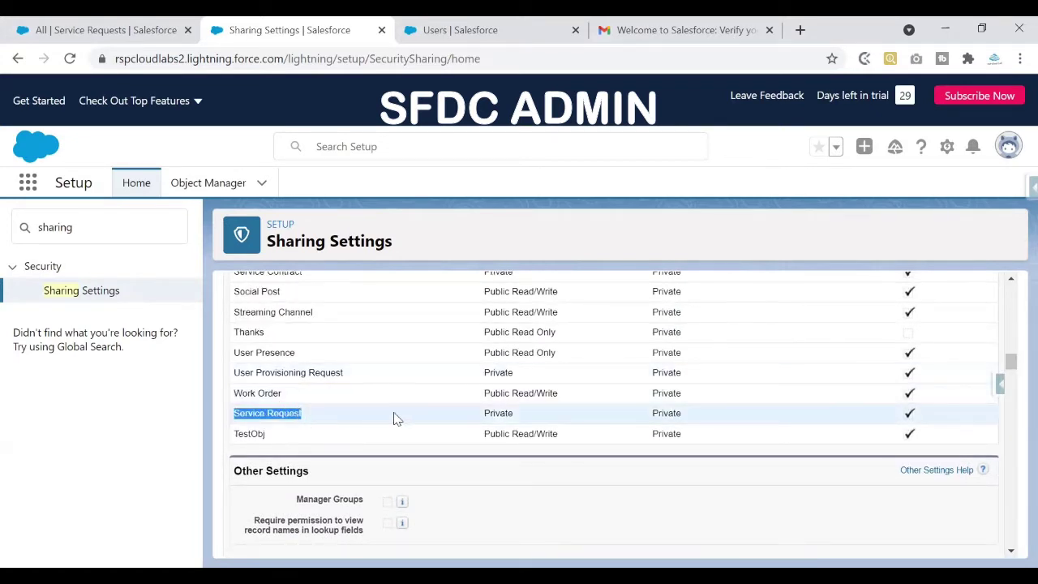
pyautogui.moveTo(484, 413); pyautogui.dragTo(522, 421)
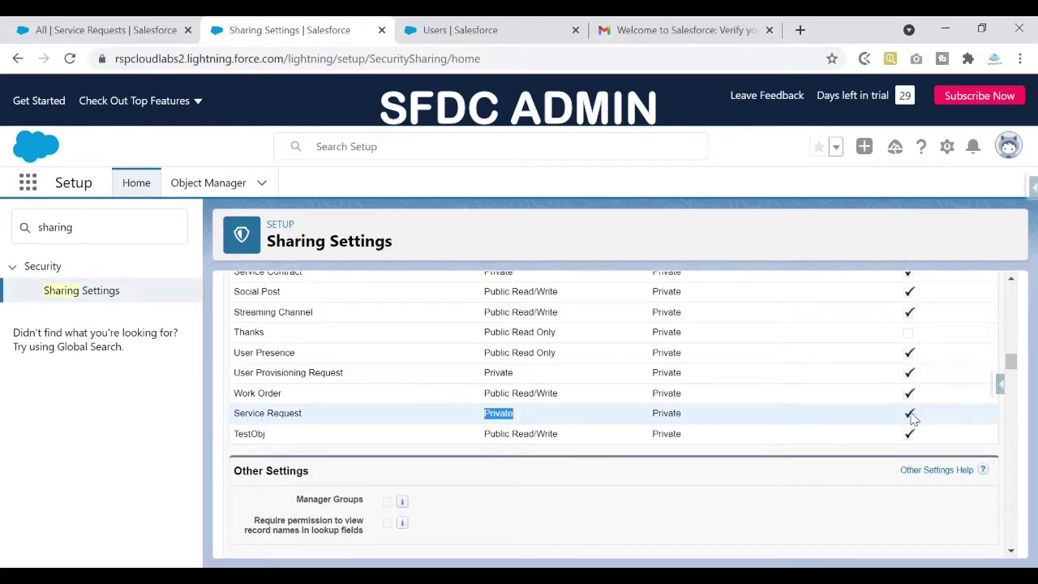
pyautogui.moveTo(1011, 359); pyautogui.dragTo(1011, 371)
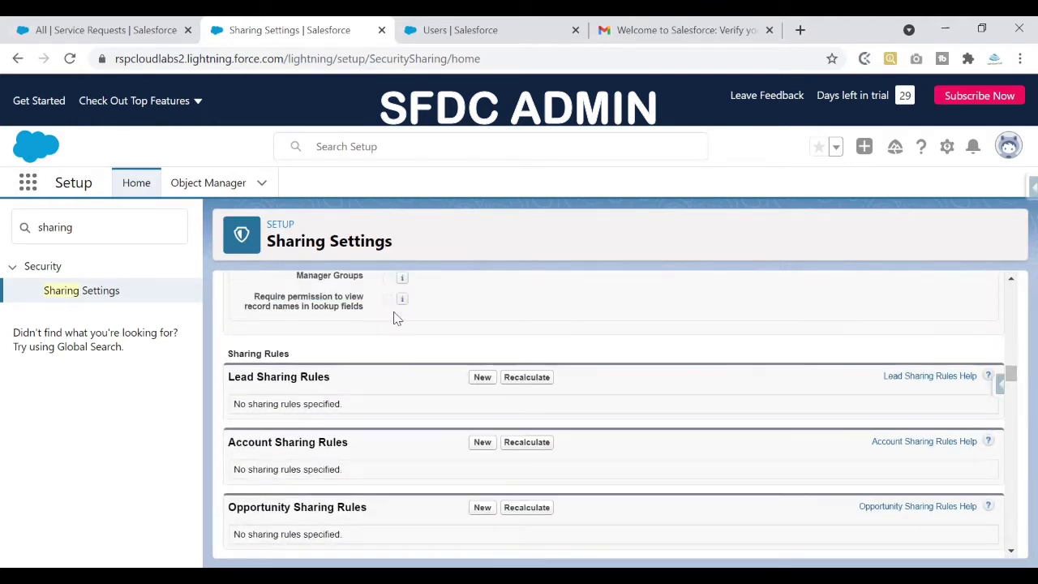
pyautogui.moveTo(294, 356); pyautogui.dragTo(229, 357)
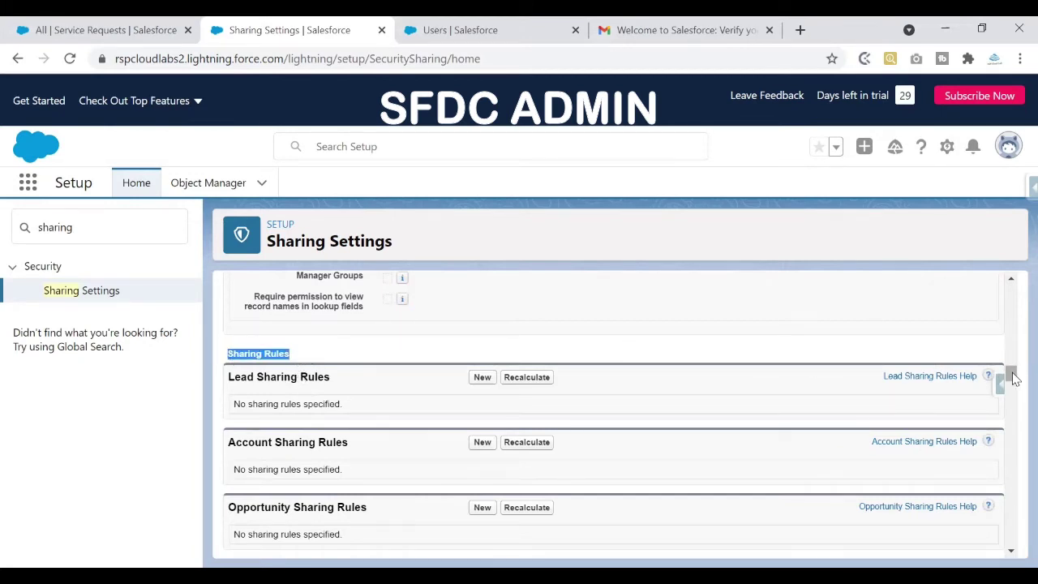
# Limit the managed sharing settings to the Service Request object.
pyautogui.scroll(1, 1011, 377)
pyautogui.moveTo(1013, 388); pyautogui.dragTo(1011, 286)
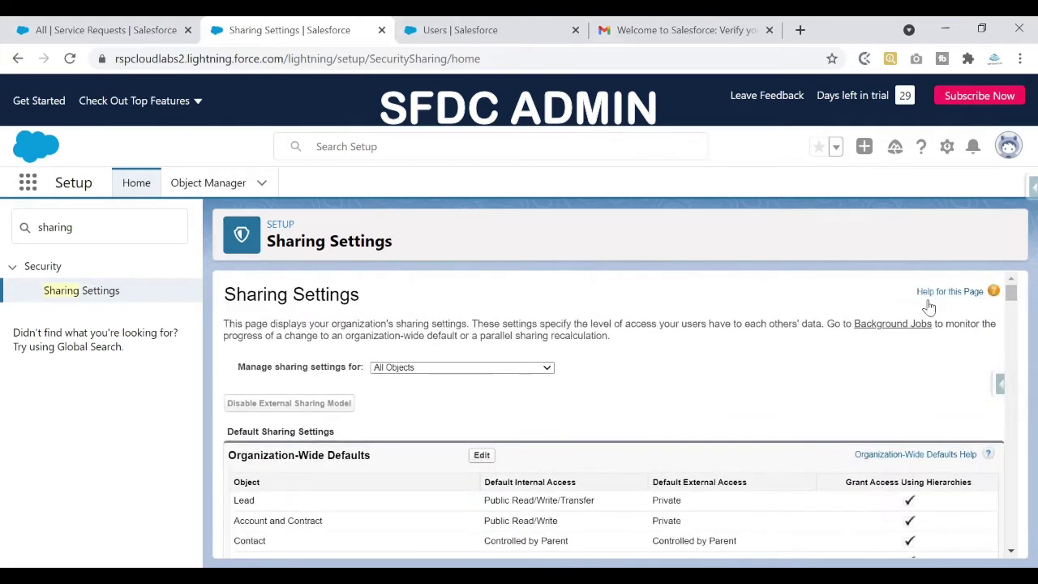
pyautogui.click(497, 375)
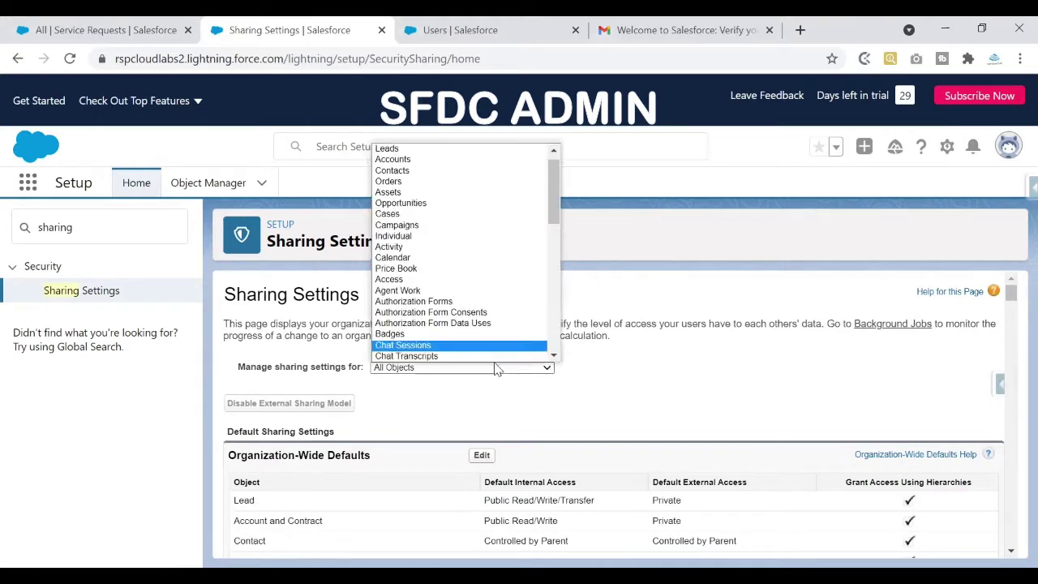
pyautogui.moveTo(555, 188); pyautogui.dragTo(550, 332)
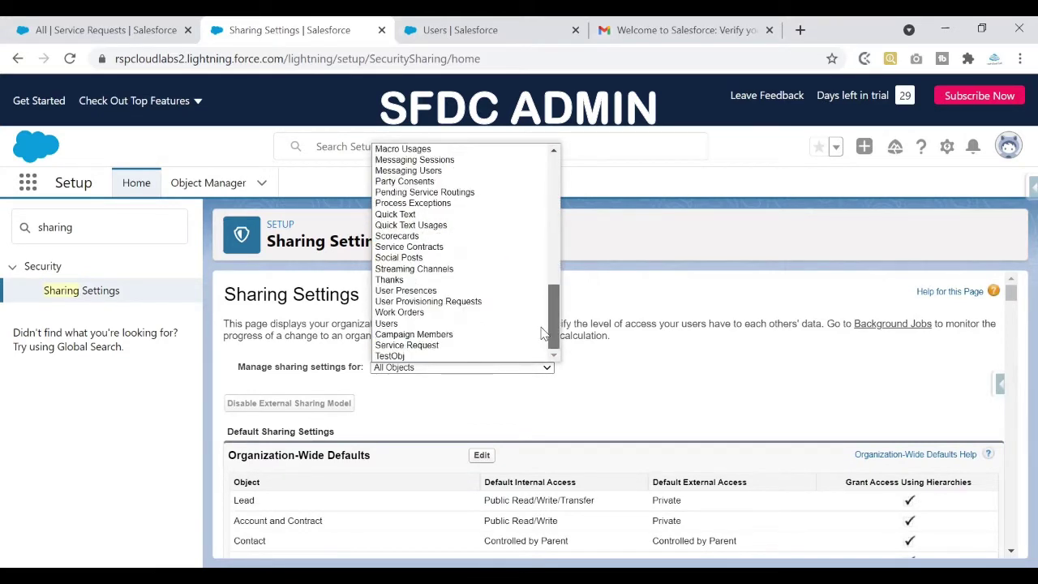
pyautogui.click(496, 348)
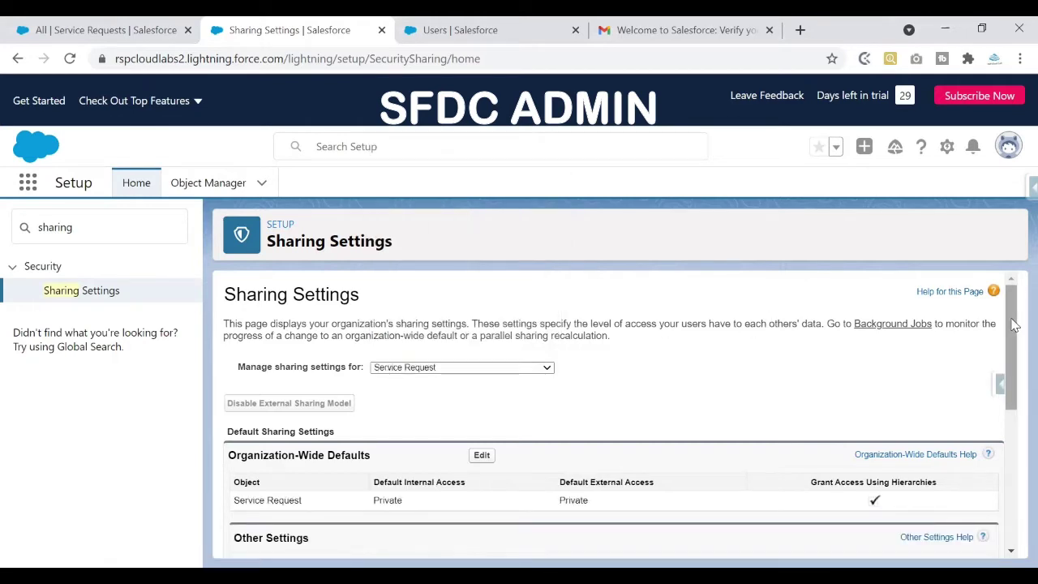
# Review Service Request's organization-wide default and its sharing rules, and start a new Service Request sharing rule.
pyautogui.moveTo(1013, 324); pyautogui.dragTo(1013, 372)
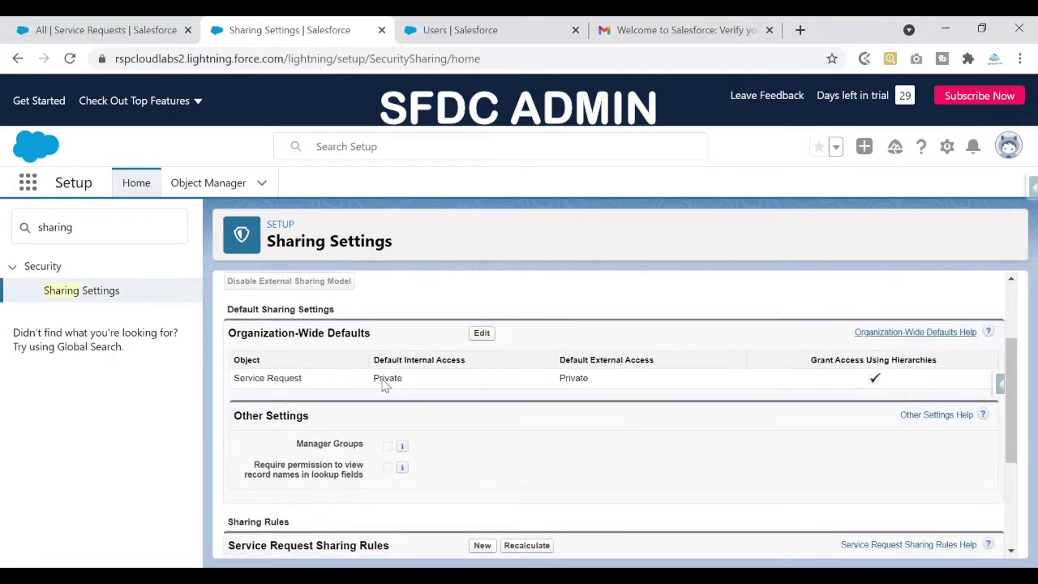
pyautogui.moveTo(229, 333); pyautogui.dragTo(374, 335)
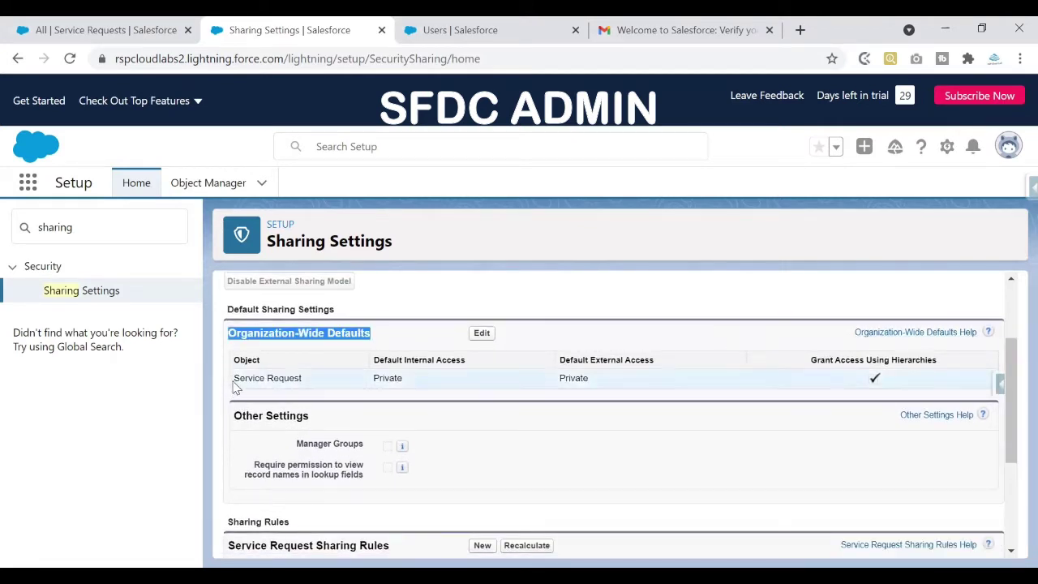
pyautogui.moveTo(234, 379); pyautogui.dragTo(314, 384)
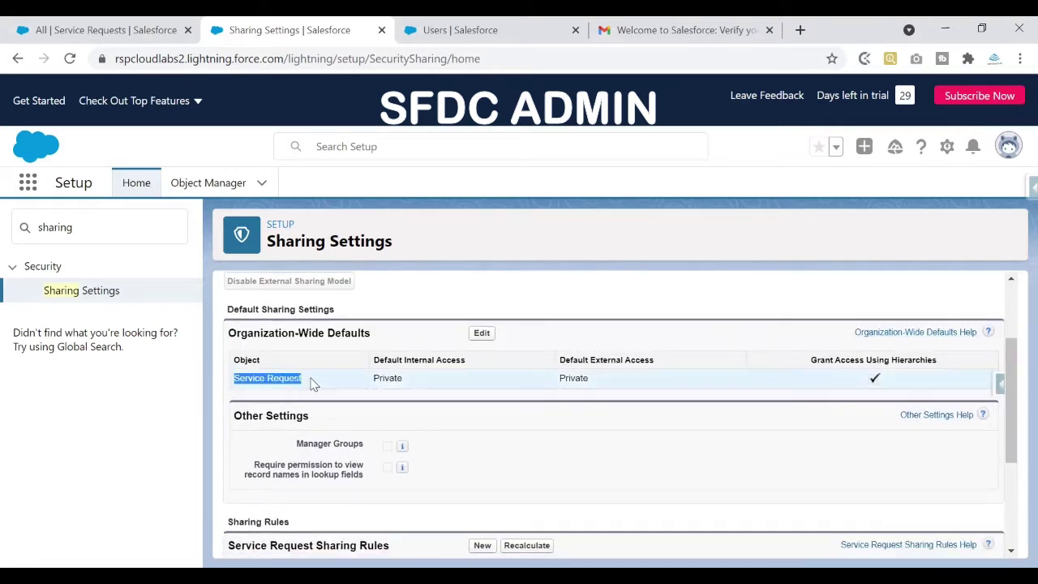
pyautogui.doubleClick(380, 378)
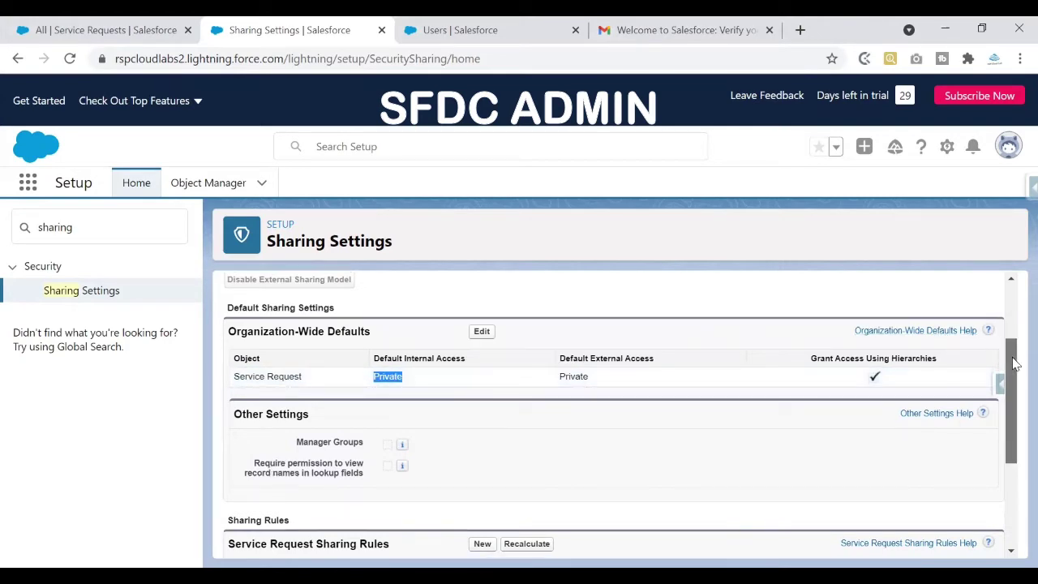
pyautogui.moveTo(1012, 370); pyautogui.dragTo(1016, 455)
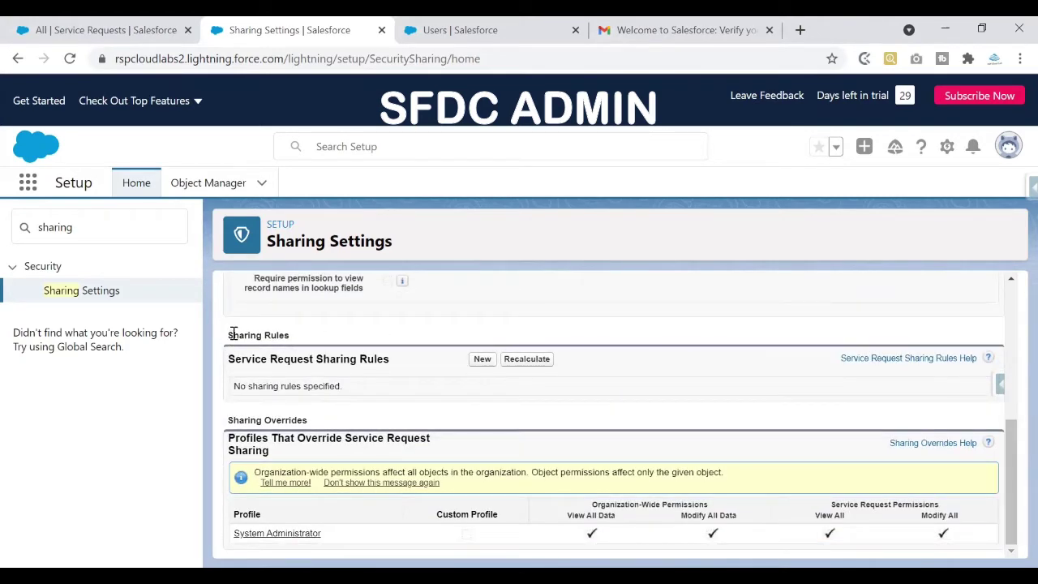
pyautogui.moveTo(233, 335); pyautogui.dragTo(300, 336)
pyautogui.moveTo(234, 386); pyautogui.dragTo(339, 360)
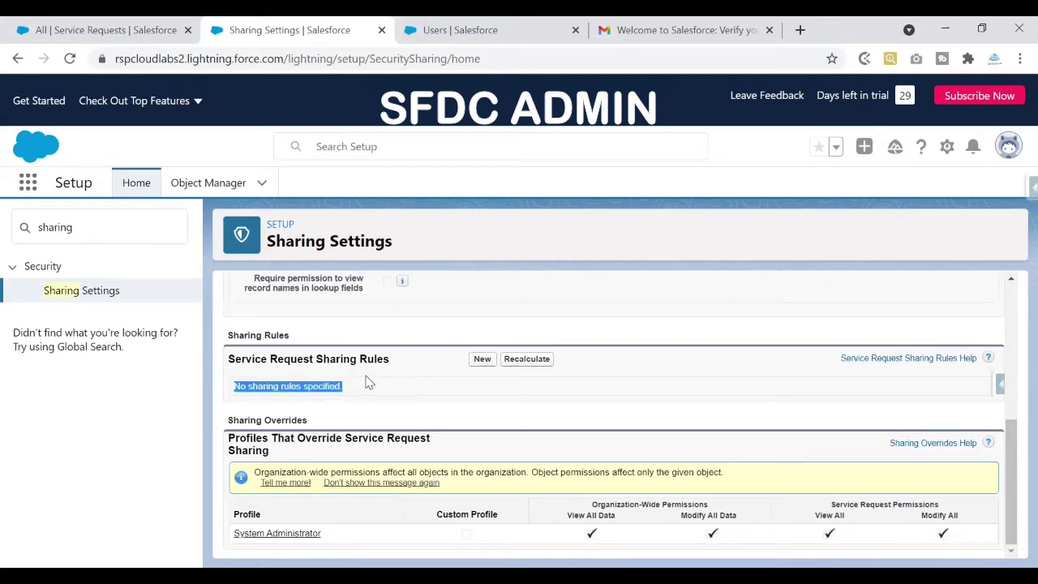
pyautogui.click(482, 361)
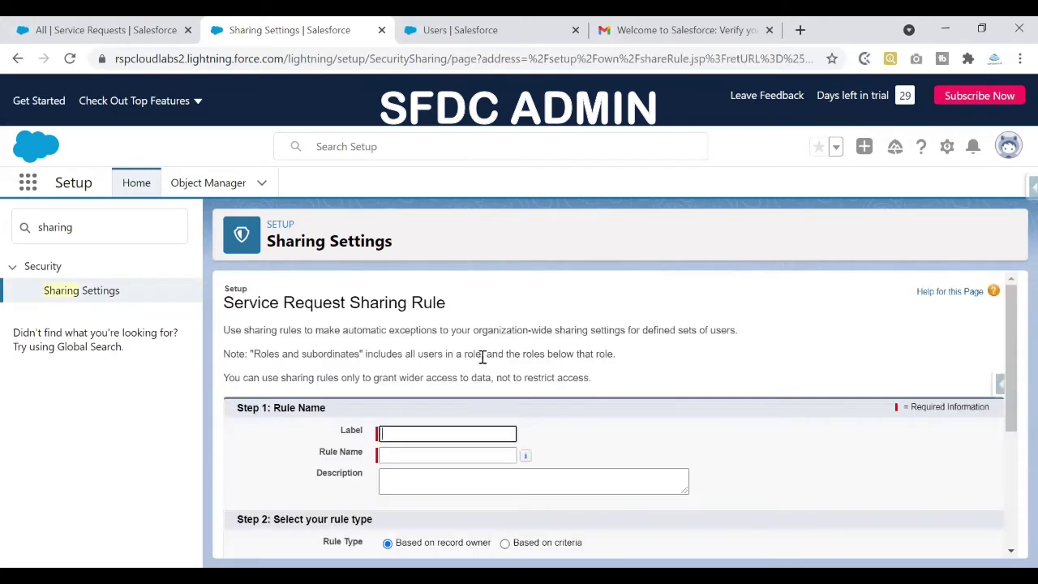
pyautogui.moveTo(1011, 302)
pyautogui.mouseDown()
pyautogui.moveTo(1011, 340)
pyautogui.moveTo(1014, 300)
pyautogui.mouseUp()
pyautogui.moveTo(750, 290); pyautogui.dragTo(768, 290)
pyautogui.moveTo(760, 292); pyautogui.dragTo(763, 311)
pyautogui.moveTo(774, 304); pyautogui.dragTo(805, 306)
pyautogui.moveTo(818, 300); pyautogui.dragTo(825, 300)
pyautogui.moveTo(821, 300)
pyautogui.mouseDown()
pyautogui.moveTo(818, 313)
pyautogui.moveTo(750, 286)
pyautogui.moveTo(775, 268)
pyautogui.moveTo(775, 284)
pyautogui.moveTo(831, 282)
pyautogui.moveTo(842, 317)
pyautogui.moveTo(813, 299)
pyautogui.moveTo(824, 288)
pyautogui.mouseUp()
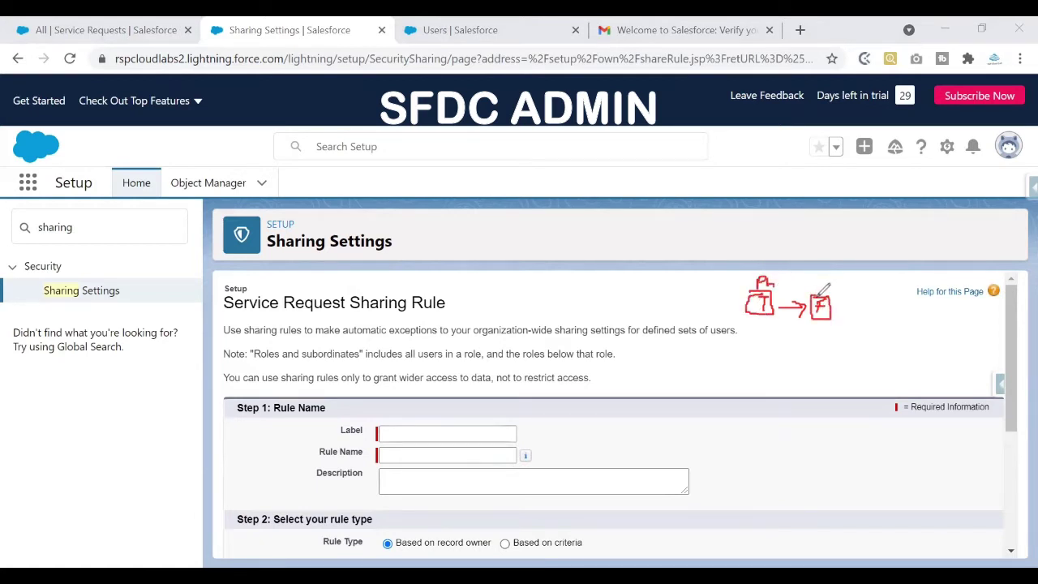
pyautogui.moveTo(752, 325)
pyautogui.mouseDown()
pyautogui.moveTo(752, 336)
pyautogui.moveTo(760, 331)
pyautogui.mouseUp()
pyautogui.moveTo(764, 327); pyautogui.dragTo(772, 333)
pyautogui.moveTo(816, 278); pyautogui.dragTo(834, 291)
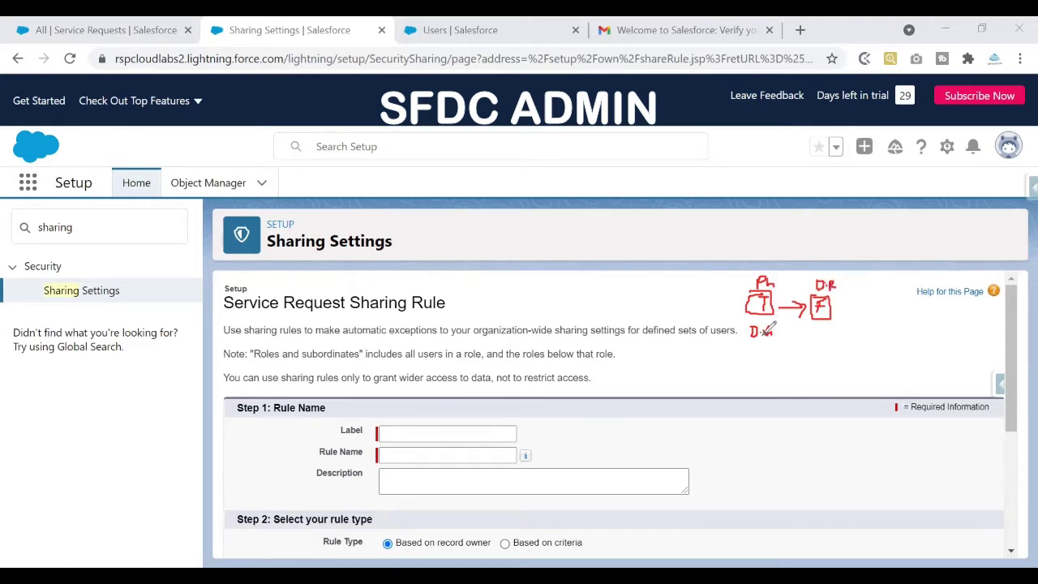
pyautogui.moveTo(774, 299)
pyautogui.mouseDown()
pyautogui.moveTo(780, 286)
pyautogui.moveTo(807, 286)
pyautogui.moveTo(811, 296)
pyautogui.mouseUp()
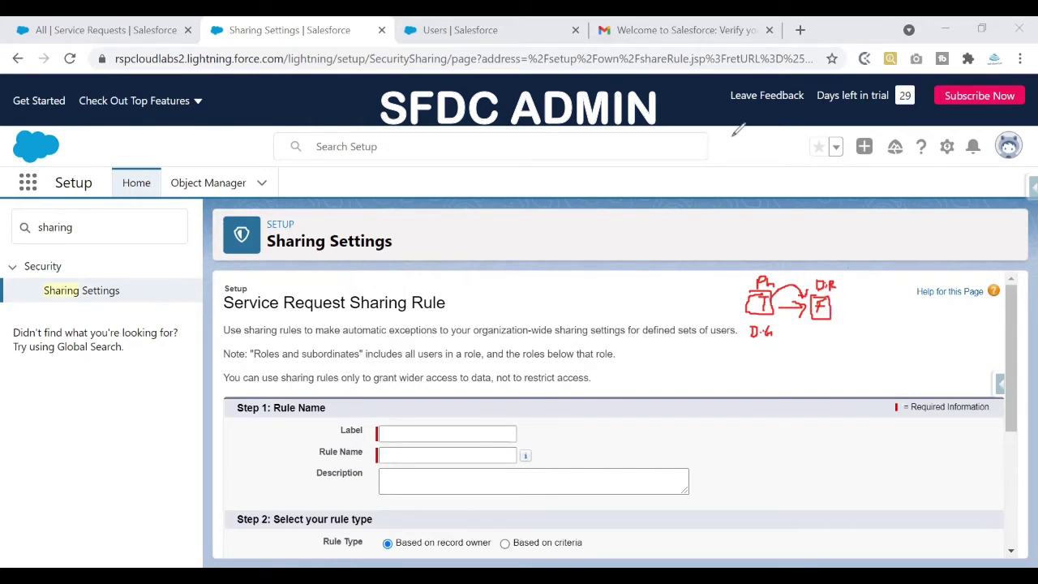
pyautogui.press('e')
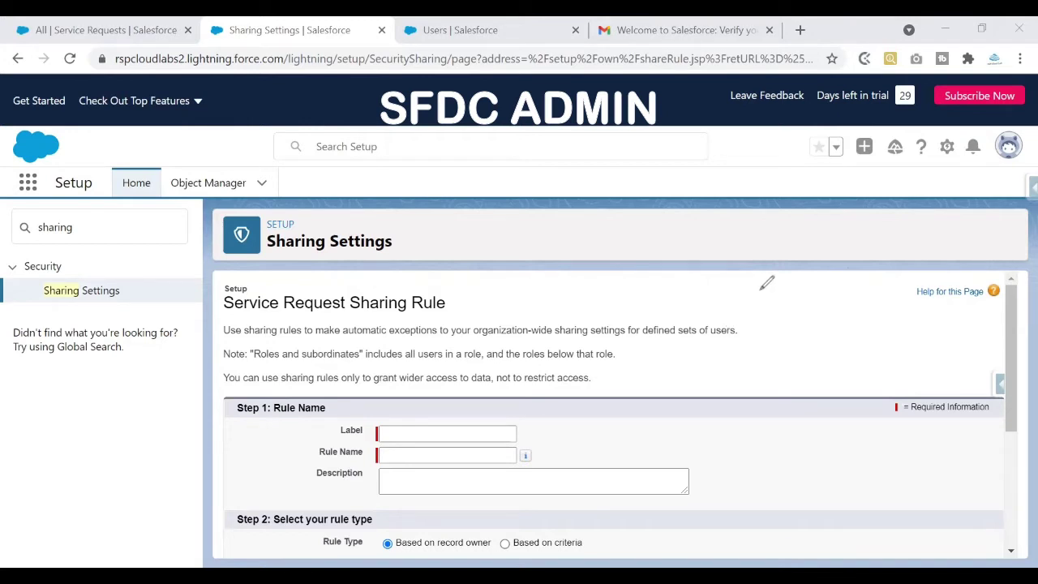
pyautogui.moveTo(760, 289)
pyautogui.mouseDown()
pyautogui.moveTo(771, 285)
pyautogui.moveTo(780, 314)
pyautogui.mouseUp()
pyautogui.moveTo(745, 278)
pyautogui.mouseDown()
pyautogui.moveTo(781, 294)
pyautogui.moveTo(744, 278)
pyautogui.moveTo(760, 261)
pyautogui.mouseUp()
pyautogui.moveTo(764, 260)
pyautogui.mouseDown()
pyautogui.moveTo(843, 293)
pyautogui.moveTo(823, 323)
pyautogui.moveTo(842, 313)
pyautogui.moveTo(822, 300)
pyautogui.moveTo(834, 283)
pyautogui.moveTo(830, 292)
pyautogui.moveTo(824, 266)
pyautogui.moveTo(840, 274)
pyautogui.mouseUp()
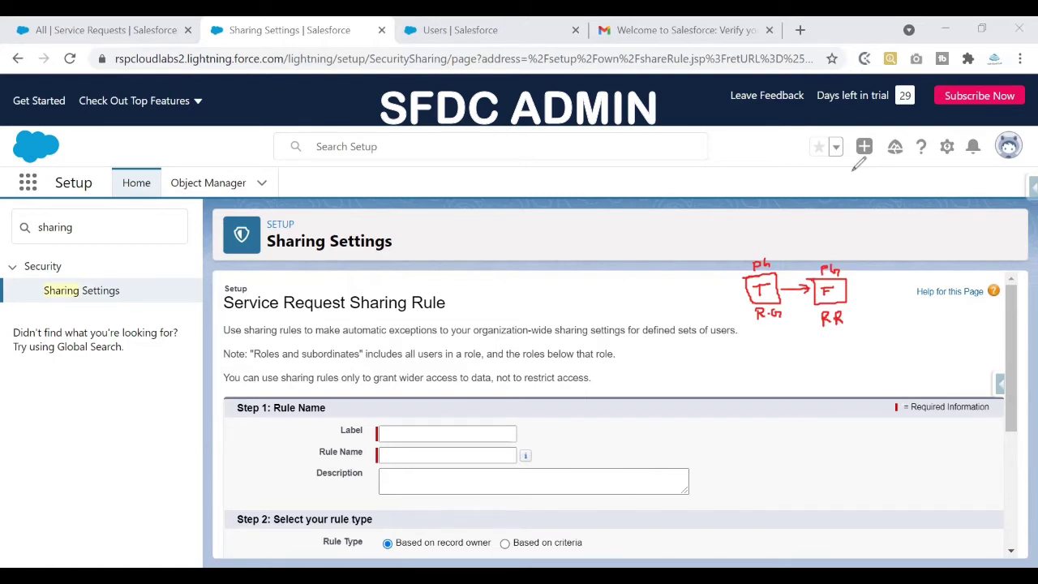
# Label the new sharing rule ShareTechPGServiceReqwithFinancePG and have the rule name filled in from that label.
pyautogui.scroll(-1, 1012, 305)
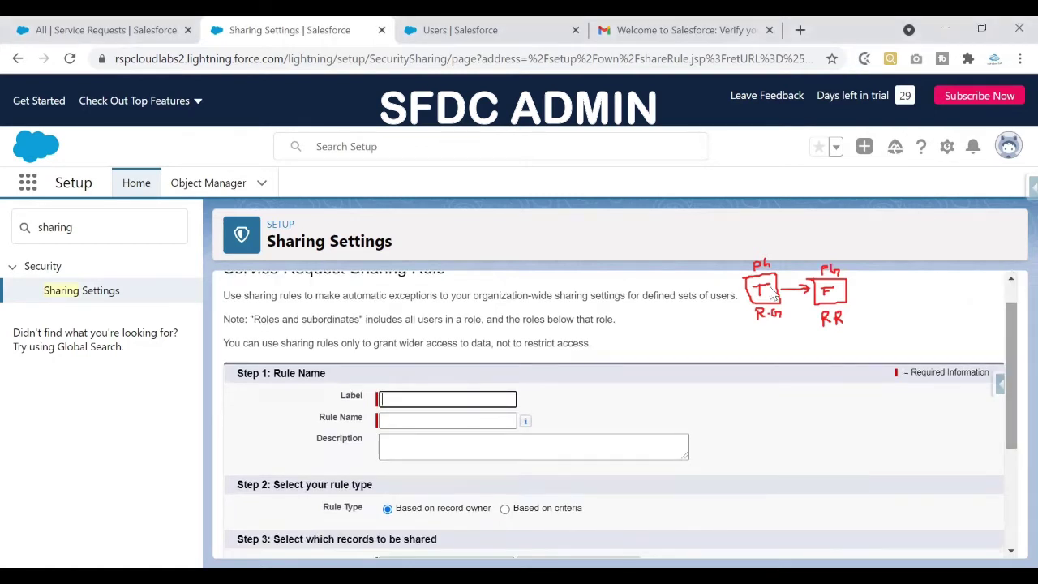
pyautogui.click(420, 398)
pyautogui.click(602, 394)
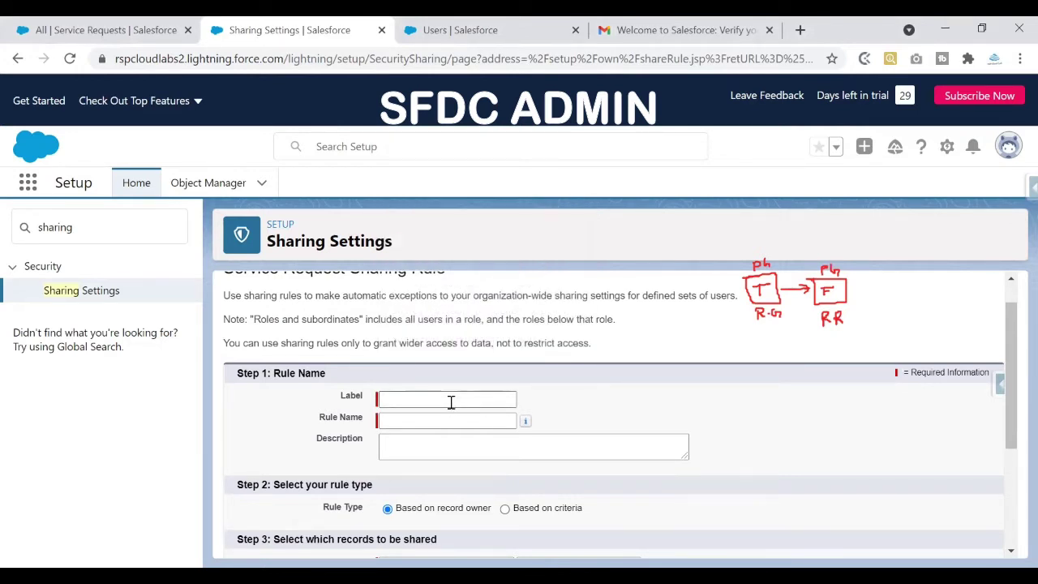
pyautogui.click(451, 401)
pyautogui.write('Share')
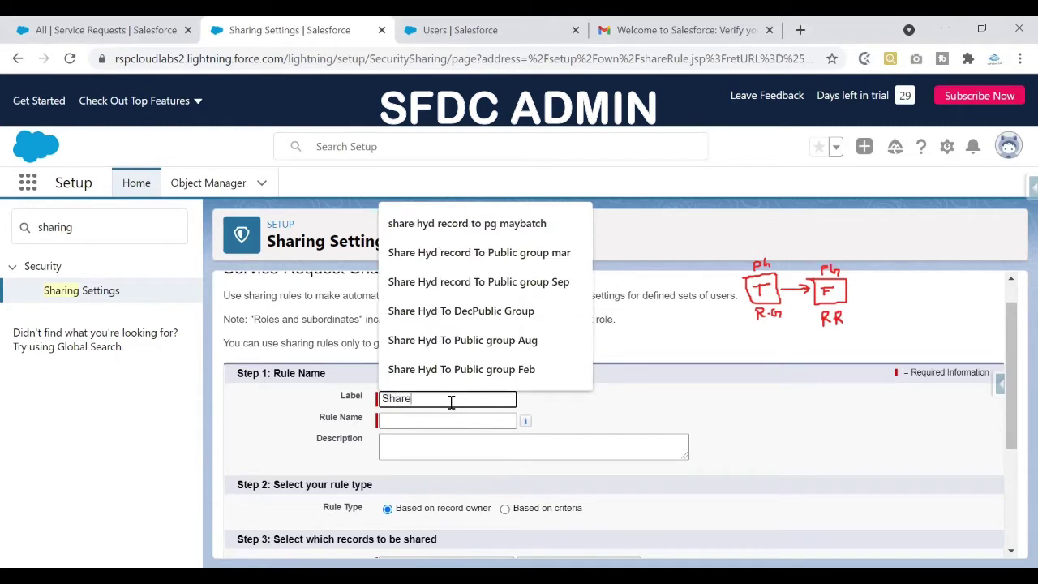
pyautogui.write('Se')
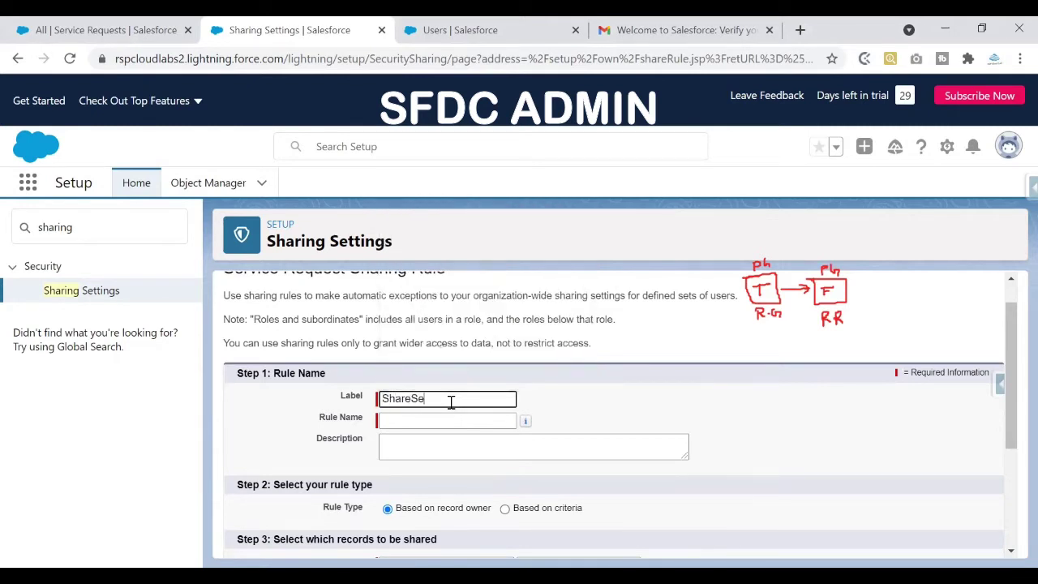
pyautogui.write('rviceReq')
pyautogui.click(409, 399)
pyautogui.write('TechPG')
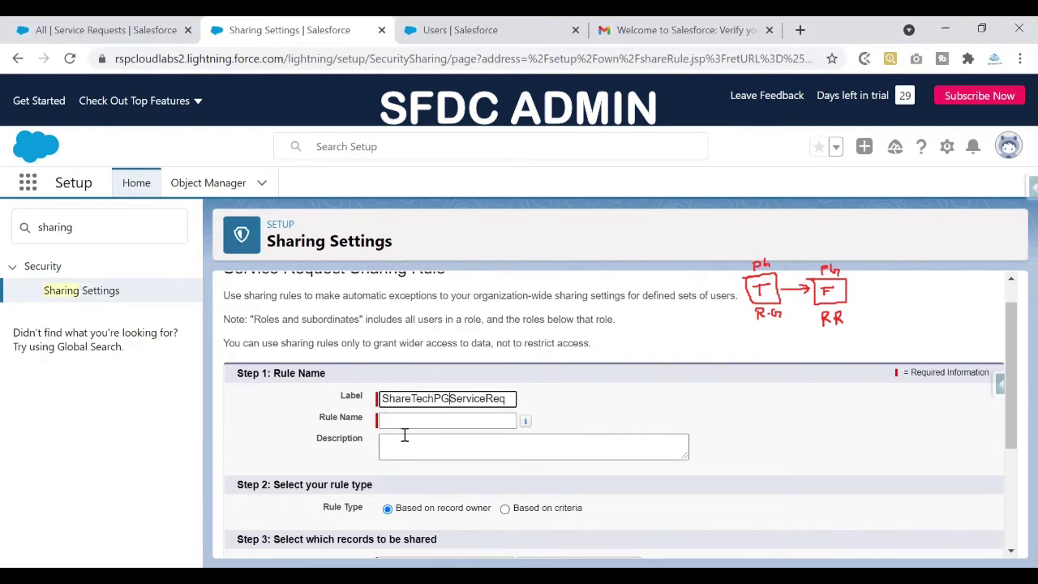
pyautogui.write('w')
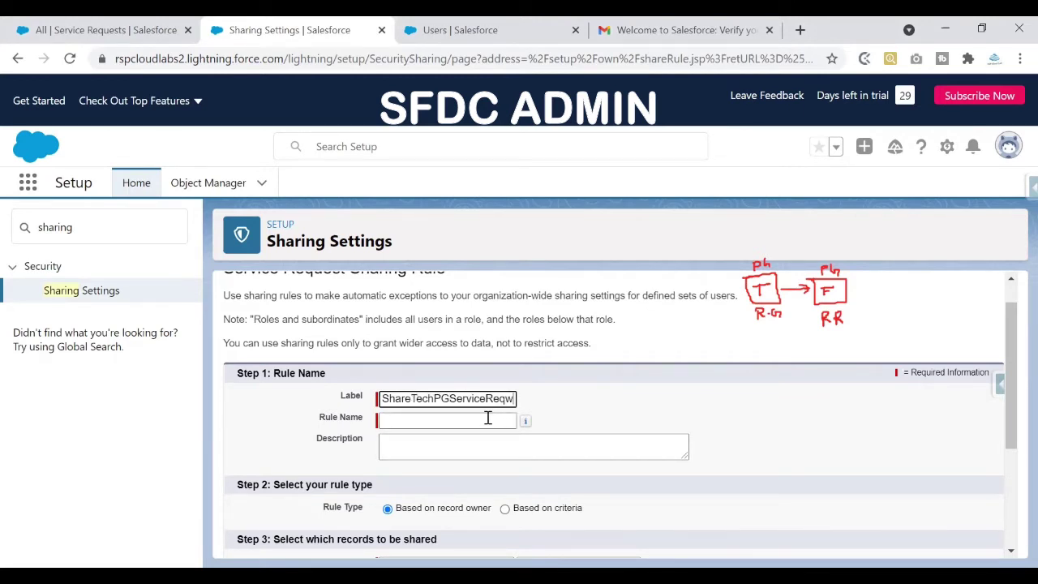
pyautogui.write('ithFinancePG')
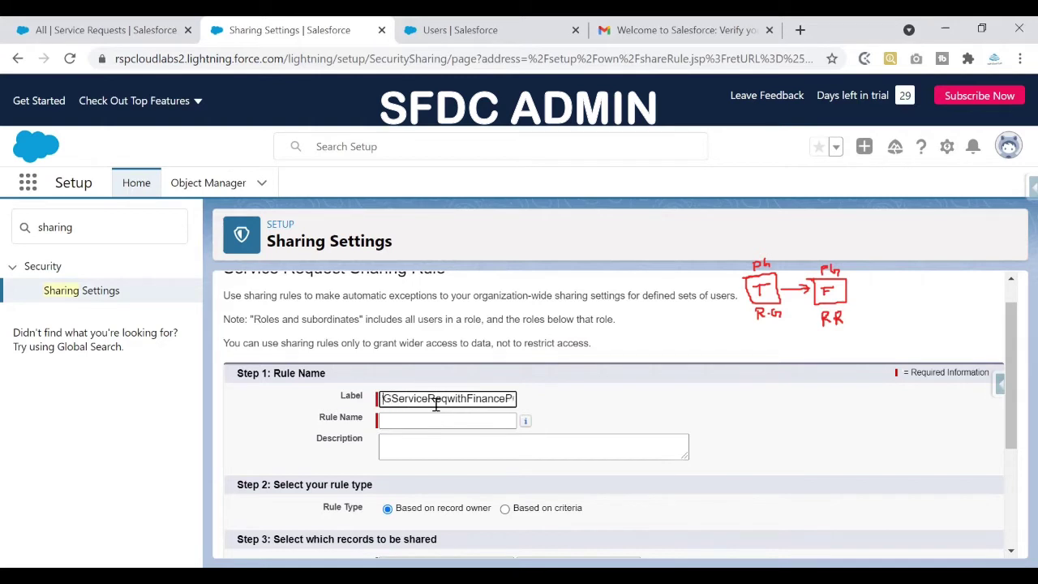
pyautogui.press('Home')
pyautogui.click(420, 420)
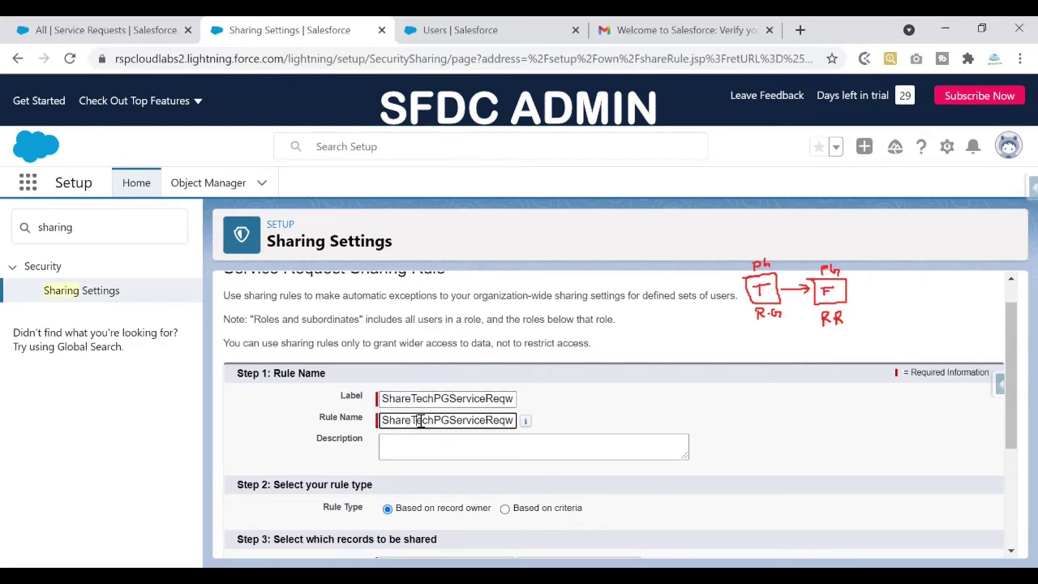
# Enter the rule description "share the service request records owned by the tech pg with the finance pg.".
pyautogui.click(387, 443)
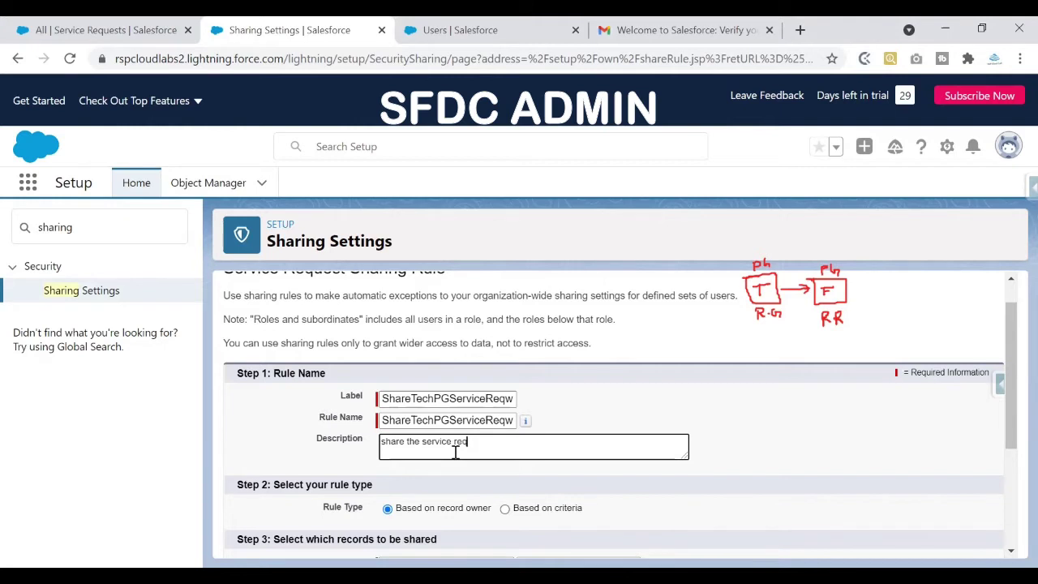
pyautogui.write('uest records owned by the tech pg with the finance pg')
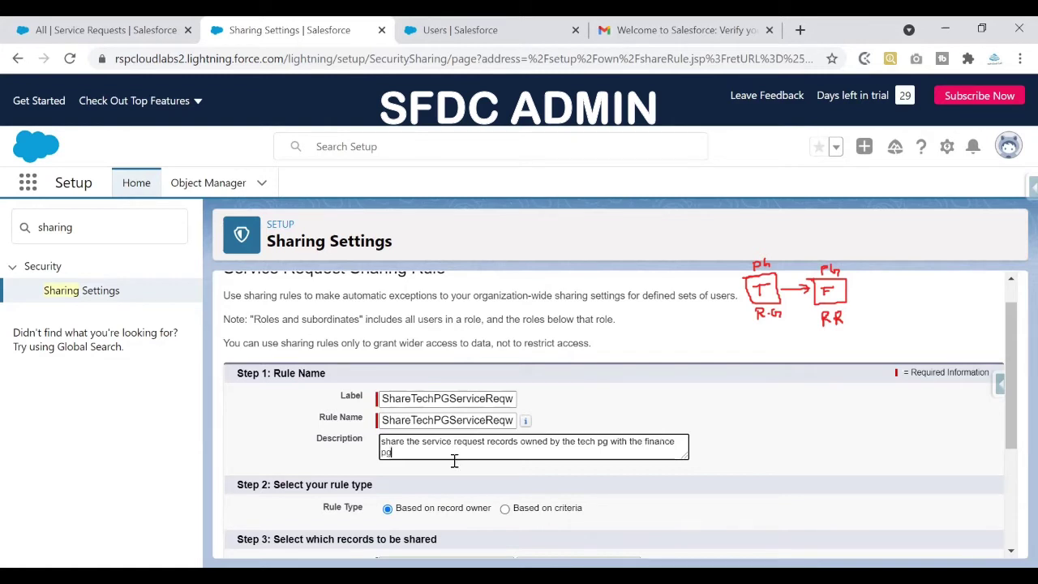
# Review the rule type options, based on record owner and based on criteria, and the remaining sections of the rule form.
pyautogui.scroll(-1, 1014, 410)
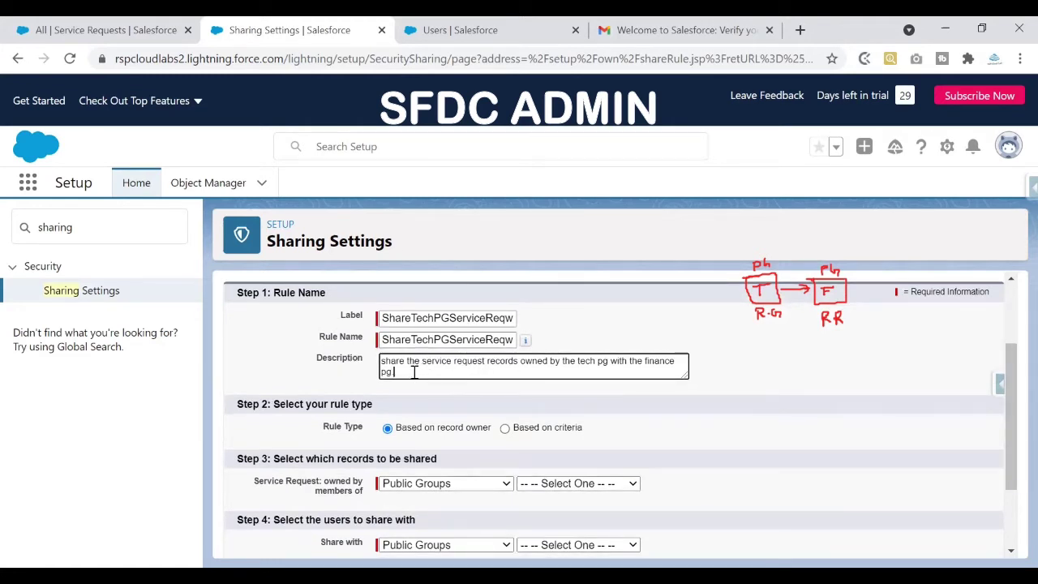
pyautogui.scroll(-1, 1015, 377)
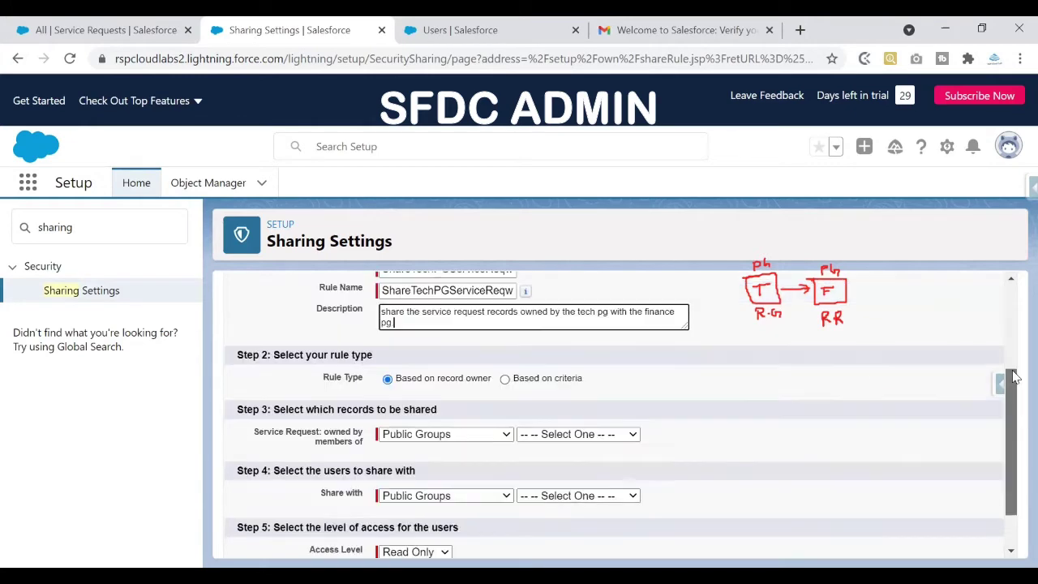
pyautogui.scroll(1, 1013, 377)
pyautogui.scroll(-1, 1014, 377)
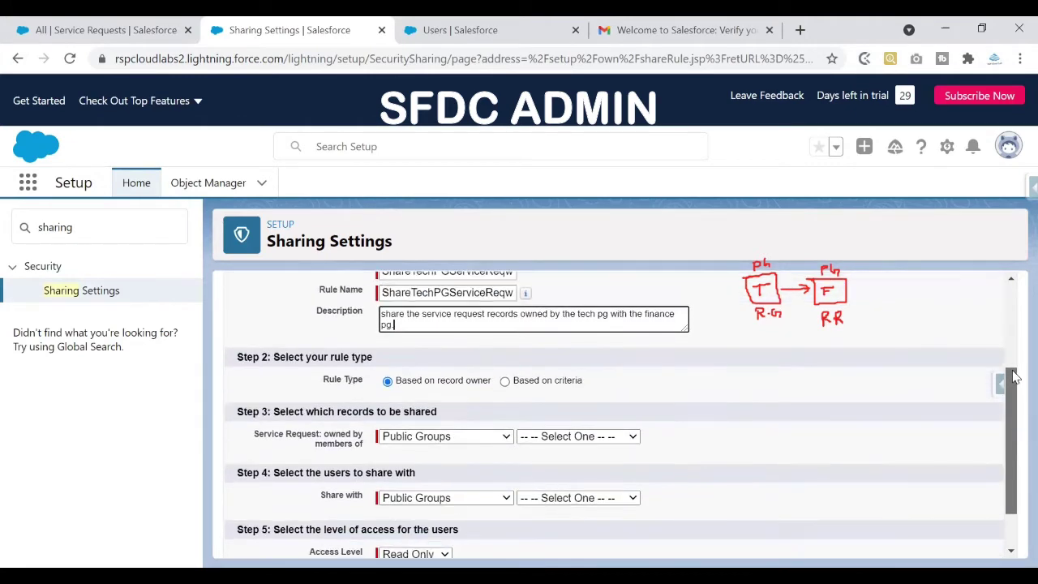
pyautogui.scroll(-1, 1014, 378)
pyautogui.moveTo(271, 344); pyautogui.dragTo(376, 345)
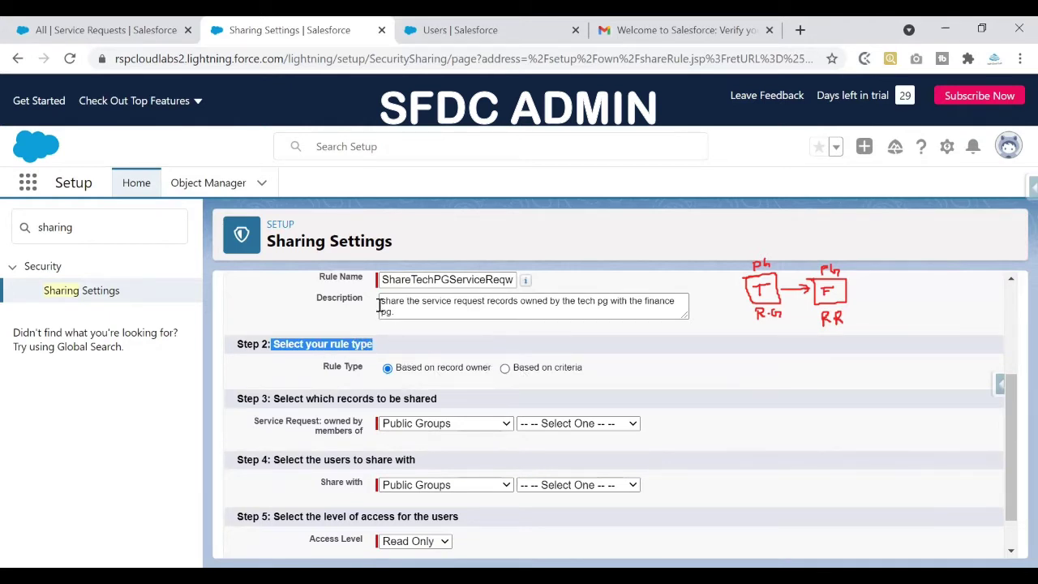
pyautogui.moveTo(398, 371); pyautogui.dragTo(587, 370)
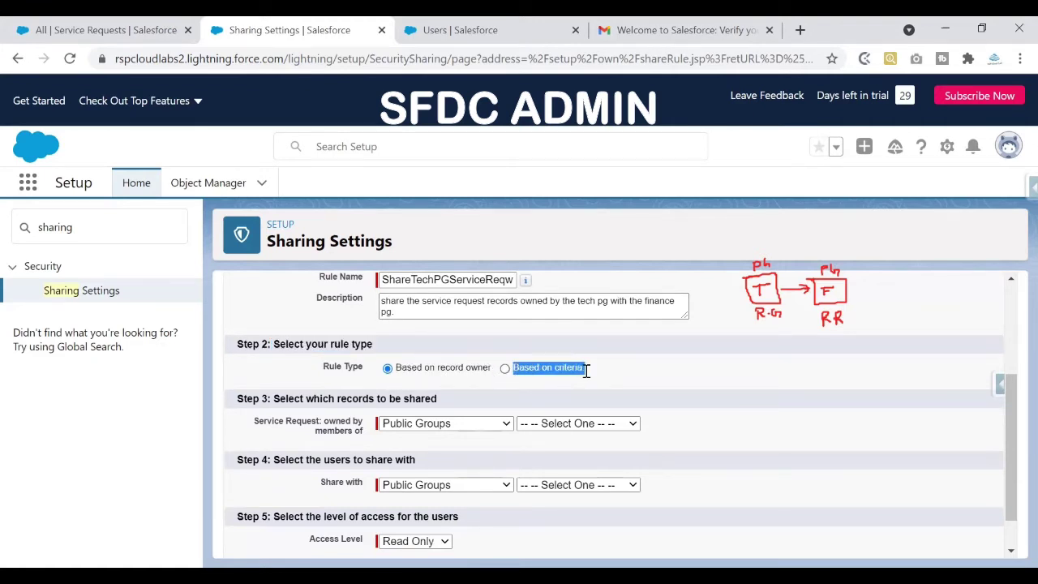
pyautogui.click(456, 375)
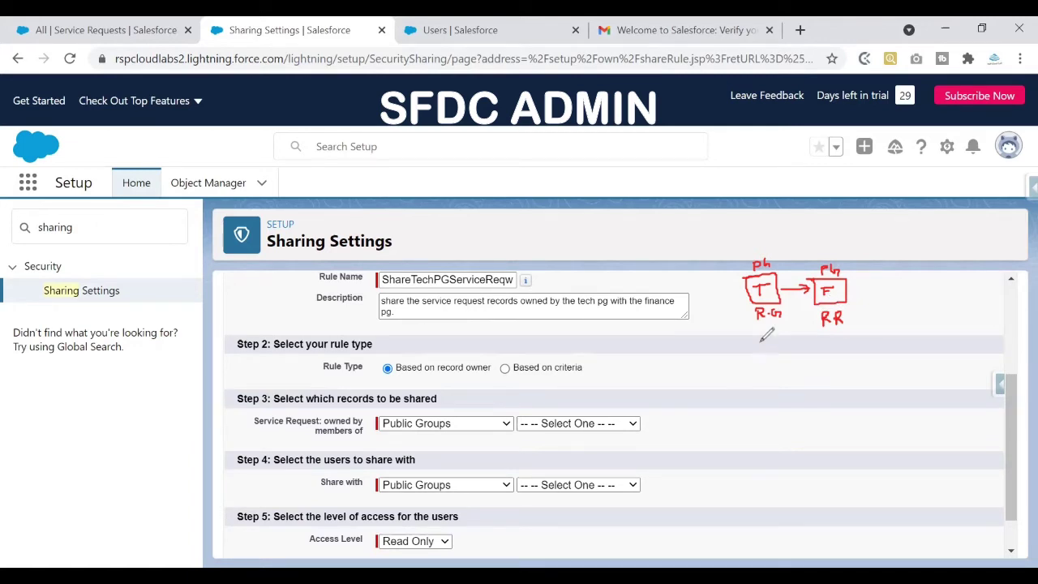
pyautogui.moveTo(764, 331); pyautogui.dragTo(764, 364)
pyautogui.moveTo(758, 365)
pyautogui.mouseDown()
pyautogui.moveTo(759, 396)
pyautogui.moveTo(776, 417)
pyautogui.mouseUp()
pyautogui.moveTo(780, 363)
pyautogui.mouseDown()
pyautogui.moveTo(791, 391)
pyautogui.moveTo(780, 416)
pyautogui.moveTo(807, 365)
pyautogui.moveTo(809, 400)
pyautogui.mouseUp()
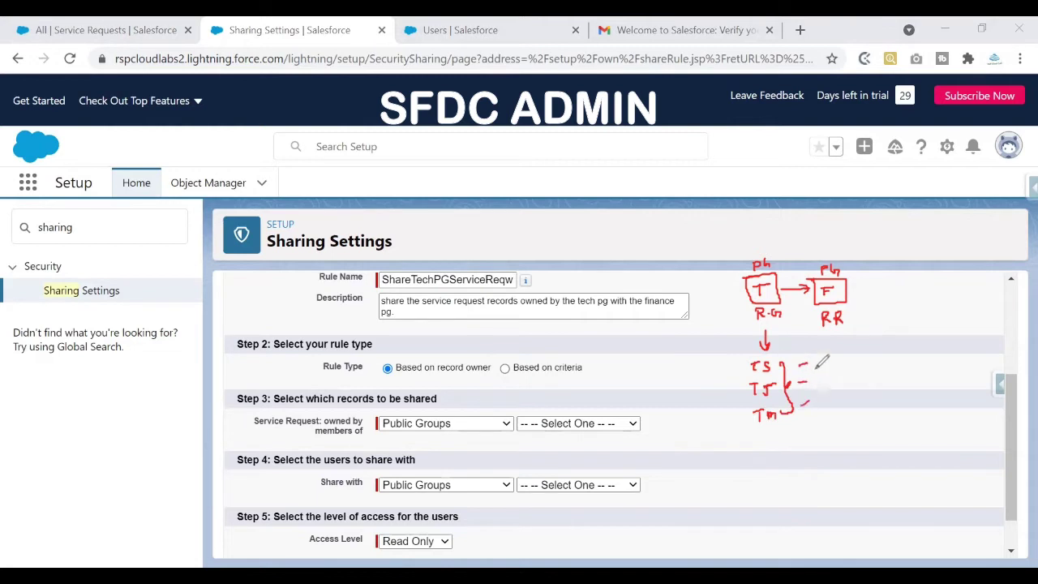
pyautogui.moveTo(817, 361); pyautogui.dragTo(821, 383)
pyautogui.moveTo(820, 407); pyautogui.dragTo(819, 418)
pyautogui.moveTo(832, 363); pyautogui.dragTo(858, 356)
pyautogui.moveTo(865, 353)
pyautogui.mouseDown()
pyautogui.moveTo(881, 341)
pyautogui.moveTo(874, 356)
pyautogui.moveTo(891, 357)
pyautogui.mouseUp()
pyautogui.moveTo(829, 381); pyautogui.dragTo(841, 381)
pyautogui.moveTo(836, 377); pyautogui.dragTo(840, 382)
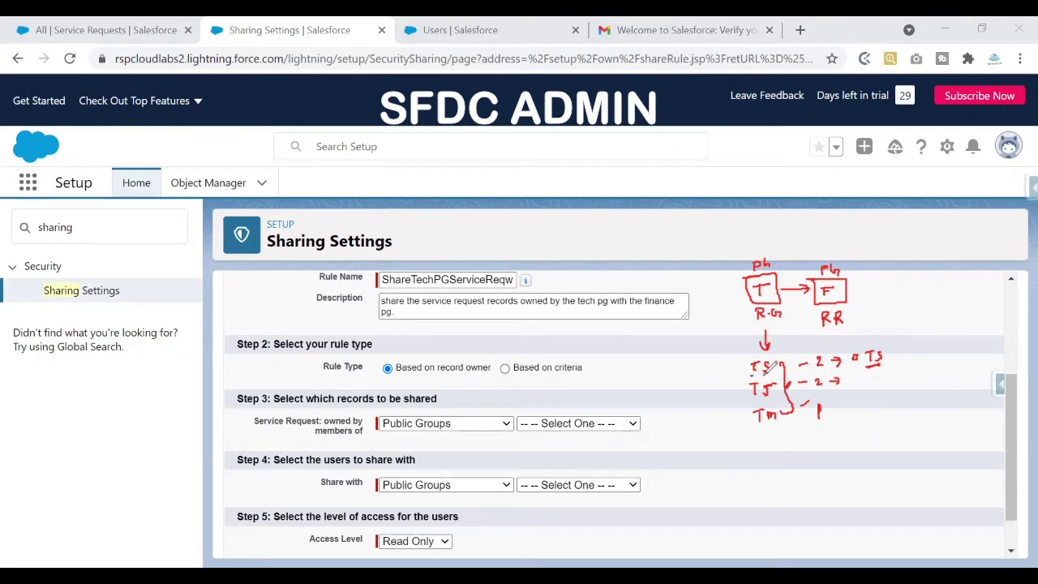
pyautogui.moveTo(752, 373)
pyautogui.mouseDown()
pyautogui.moveTo(830, 371)
pyautogui.moveTo(821, 354)
pyautogui.mouseUp()
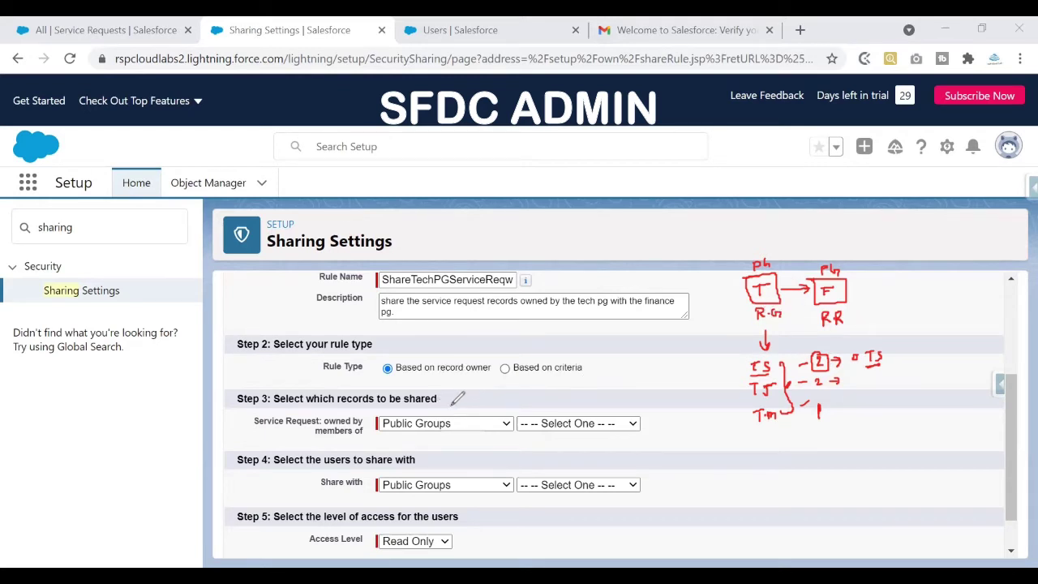
pyautogui.moveTo(398, 377); pyautogui.dragTo(493, 374)
pyautogui.moveTo(742, 365)
pyautogui.mouseDown()
pyautogui.moveTo(737, 422)
pyautogui.moveTo(704, 381)
pyautogui.mouseUp()
pyautogui.moveTo(709, 373); pyautogui.dragTo(717, 384)
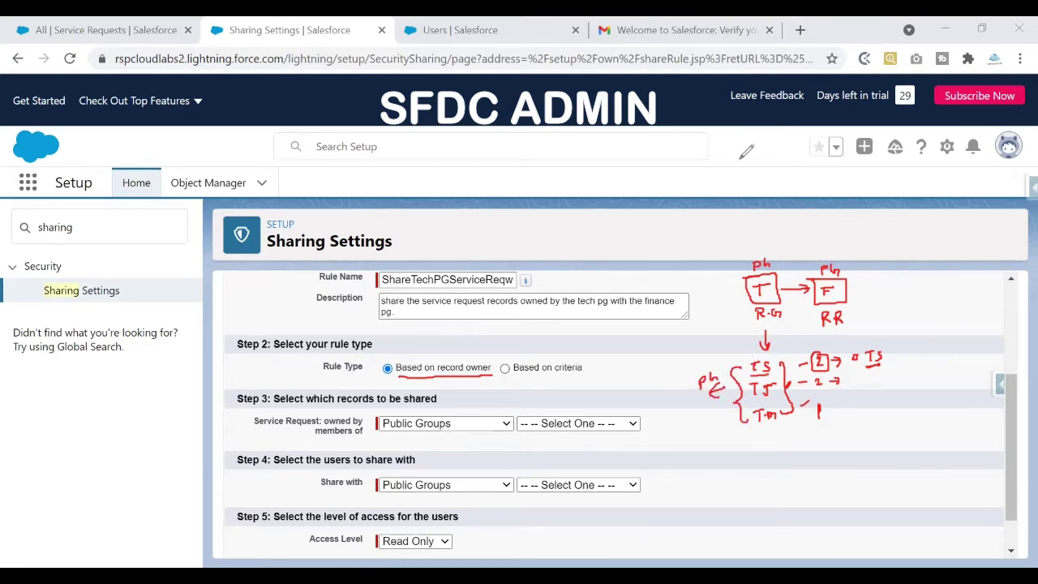
# Choose the Service Request records owned by members of the Tech Public Group as the records to share.
pyautogui.click(477, 424)
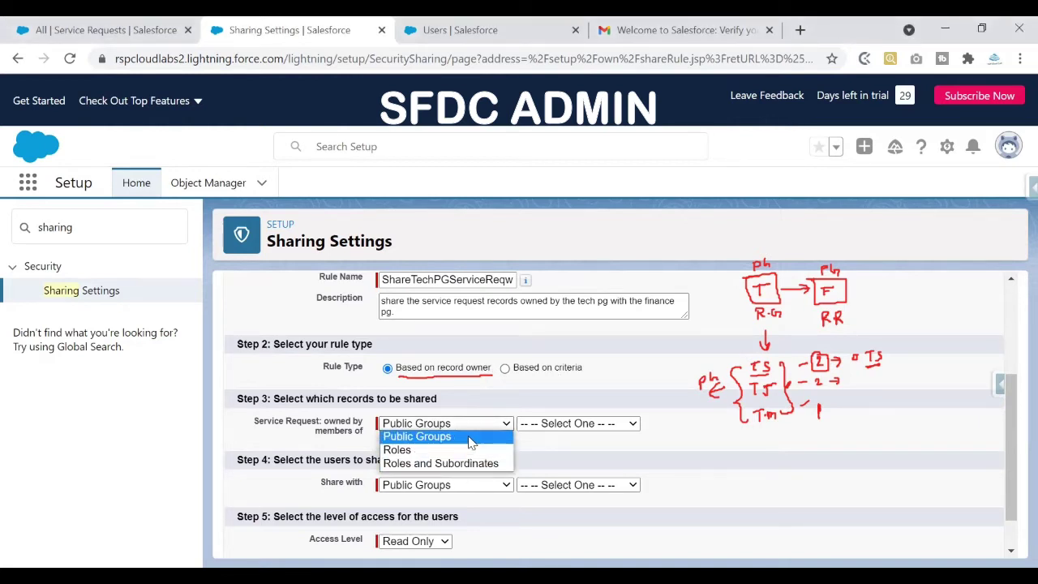
pyautogui.click(469, 437)
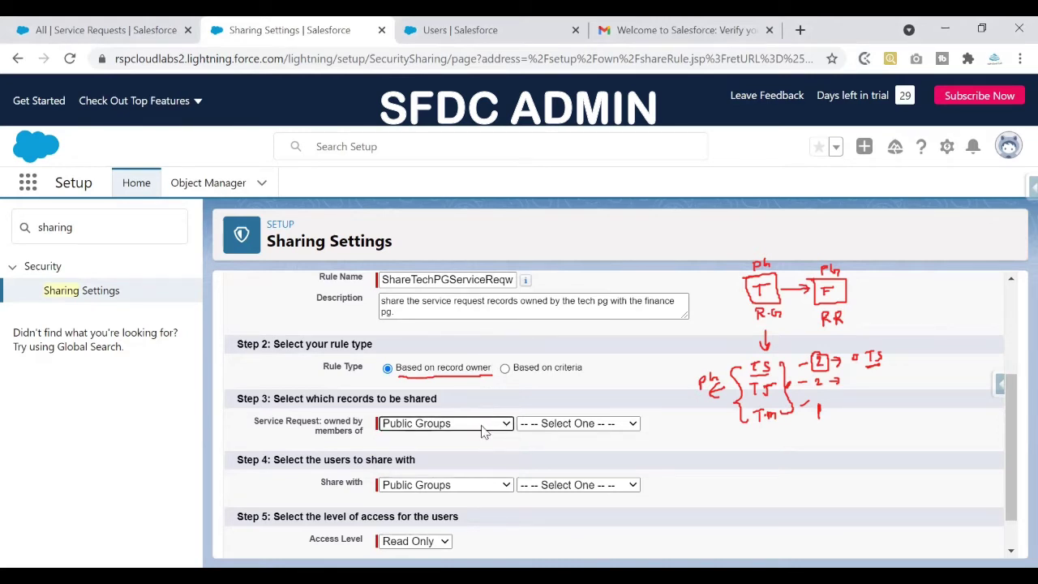
pyautogui.click(568, 423)
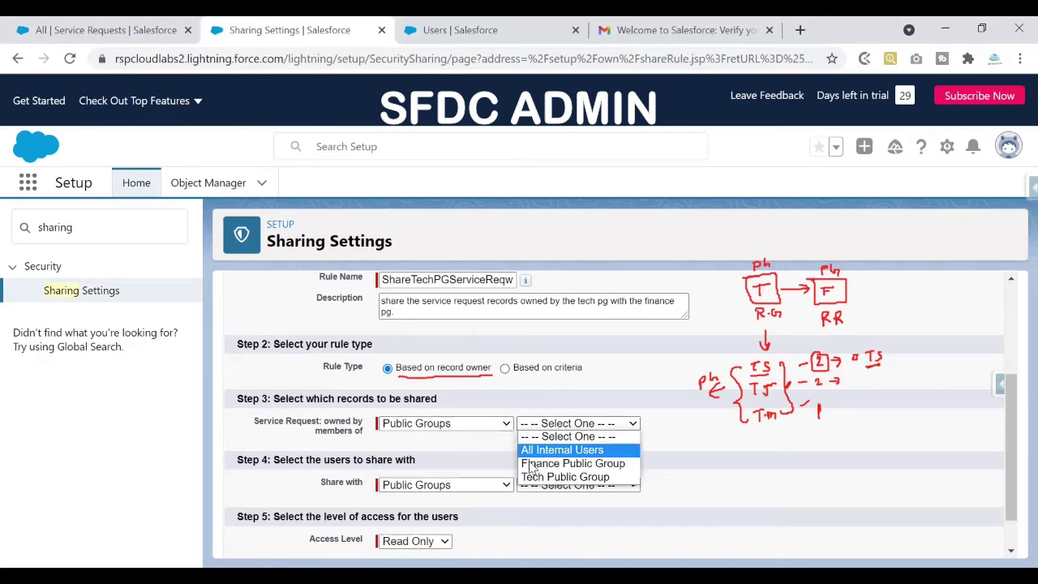
pyautogui.click(528, 478)
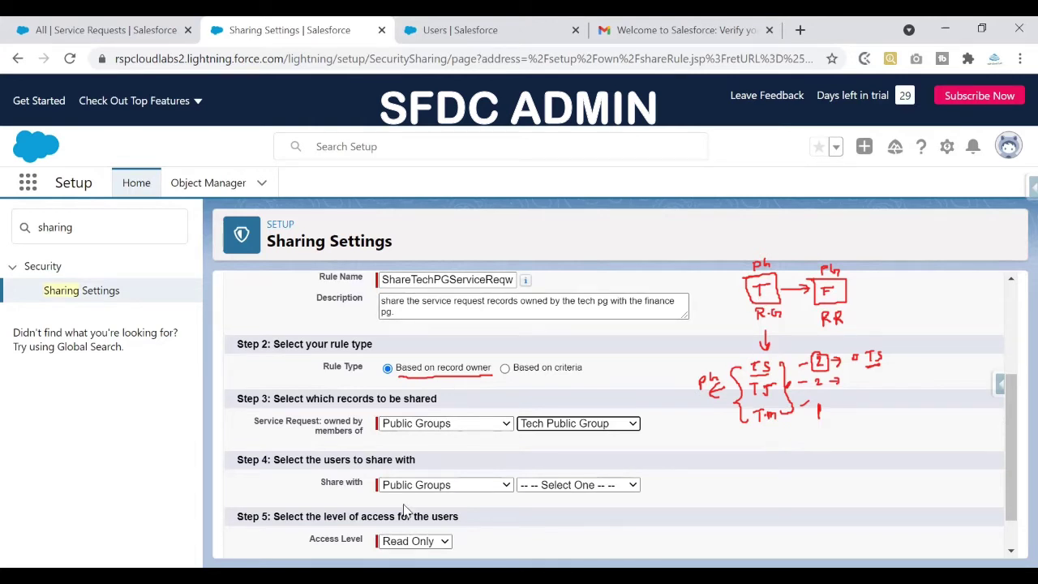
pyautogui.moveTo(228, 438)
pyautogui.mouseDown()
pyautogui.moveTo(258, 426)
pyautogui.moveTo(248, 421)
pyautogui.moveTo(256, 431)
pyautogui.moveTo(235, 444)
pyautogui.mouseUp()
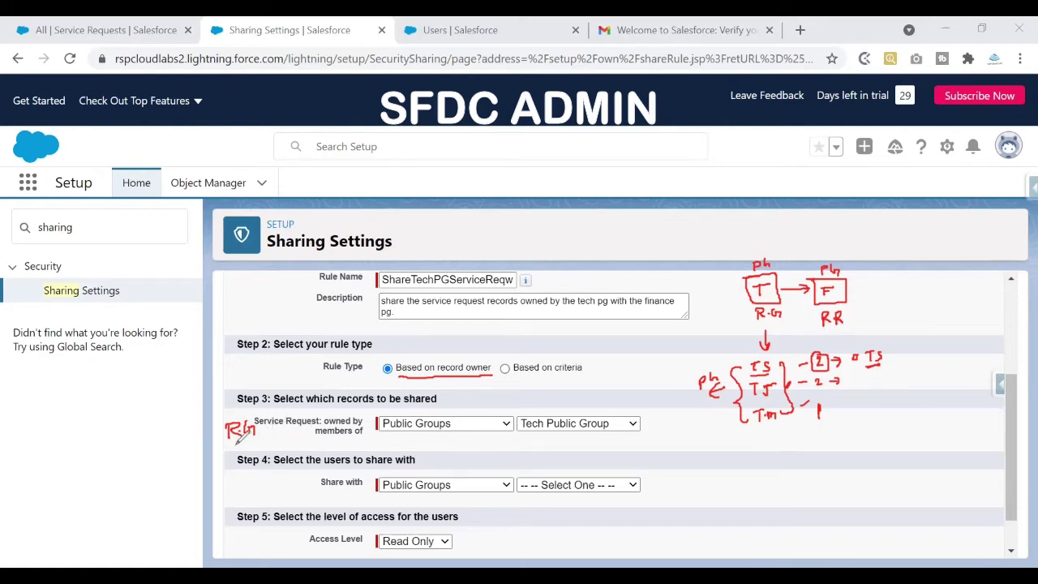
pyautogui.moveTo(234, 438); pyautogui.dragTo(261, 438)
pyautogui.moveTo(553, 433)
pyautogui.mouseDown()
pyautogui.moveTo(551, 470)
pyautogui.moveTo(560, 456)
pyautogui.mouseUp()
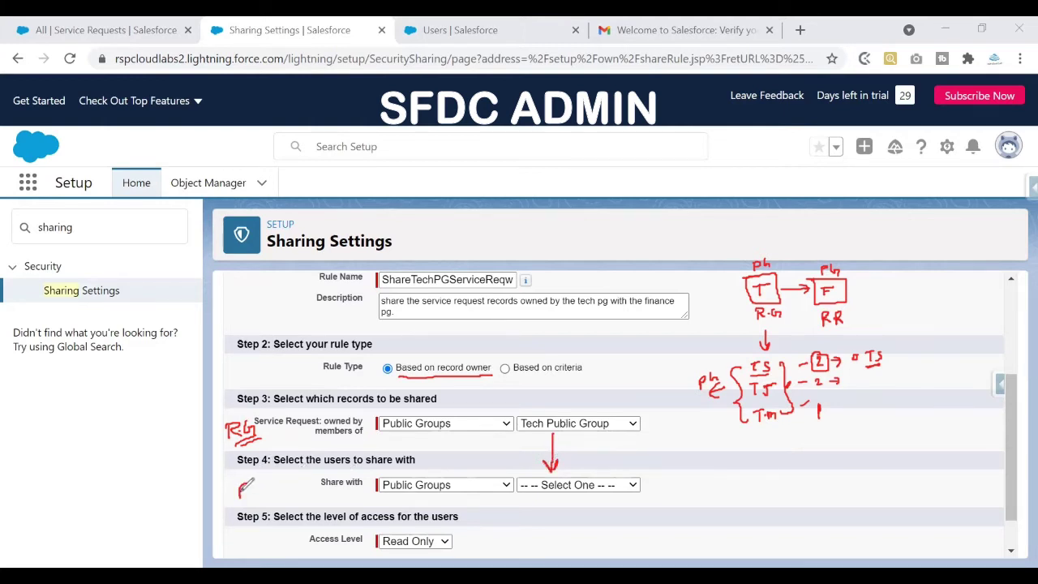
pyautogui.moveTo(239, 496)
pyautogui.mouseDown()
pyautogui.moveTo(270, 494)
pyautogui.moveTo(292, 467)
pyautogui.moveTo(415, 467)
pyautogui.mouseUp()
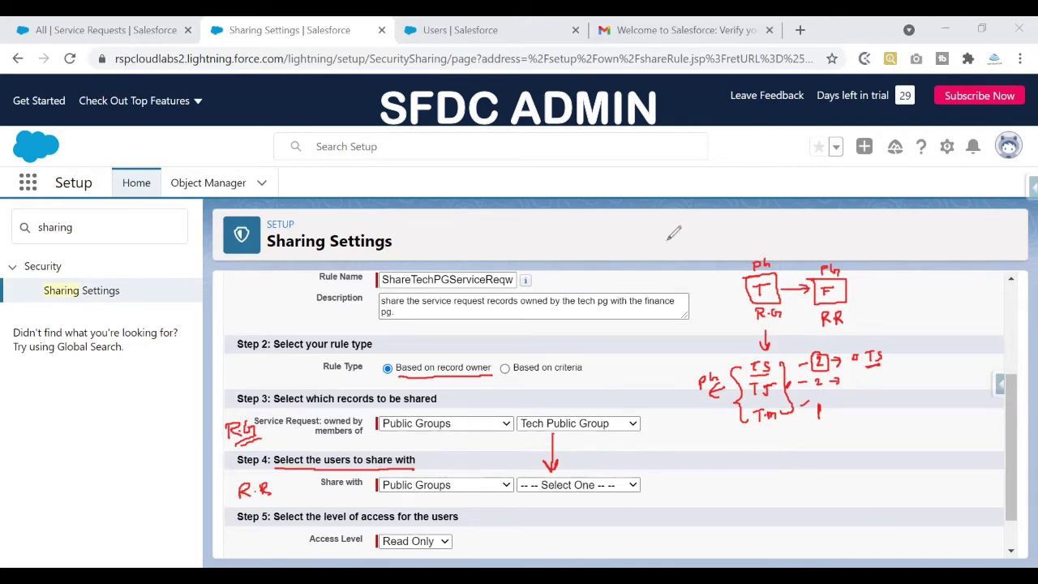
# Share the records with the Finance Public Group, using Public Groups as the recipient type.
pyautogui.click(500, 489)
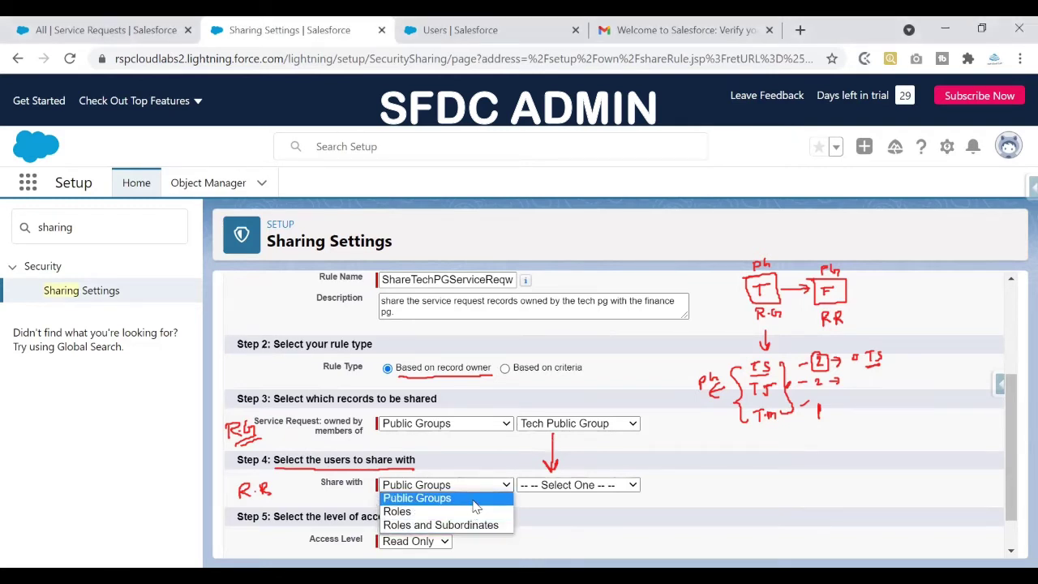
pyautogui.click(470, 503)
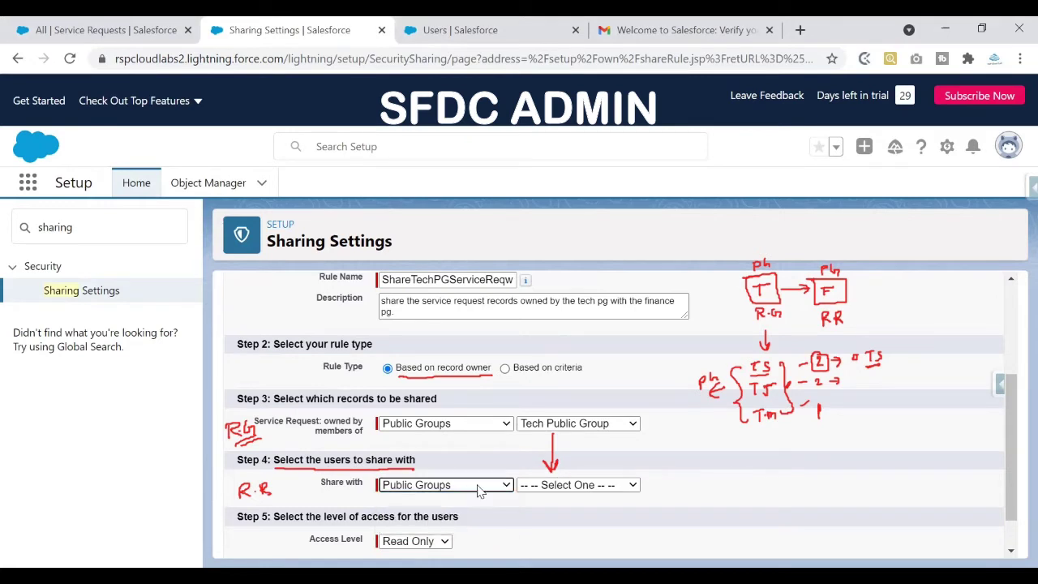
pyautogui.click(562, 485)
pyautogui.click(573, 525)
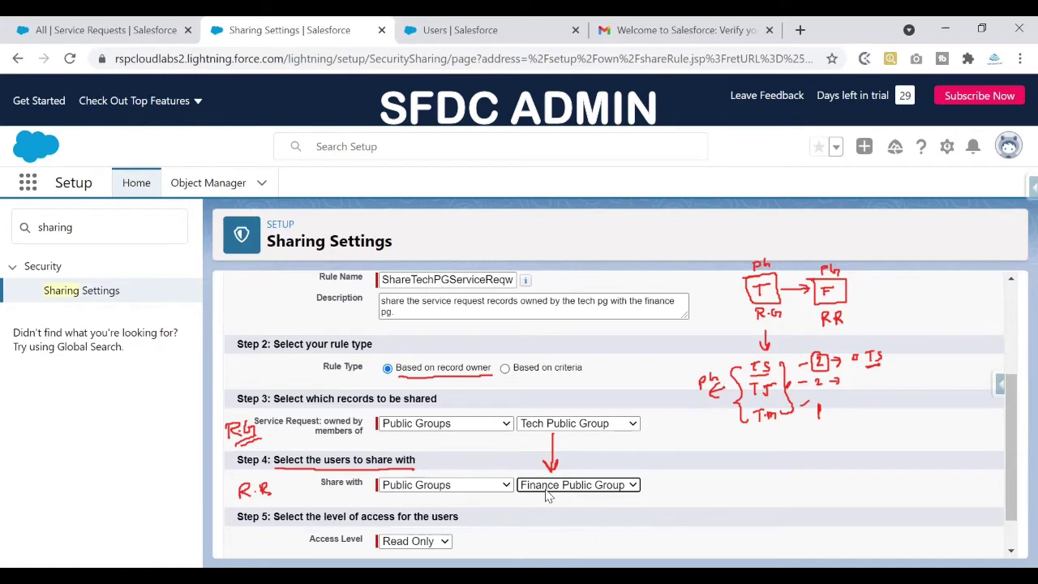
# Set the rule's access level for the receiving users to Read Only.
pyautogui.scroll(-1, 821, 414)
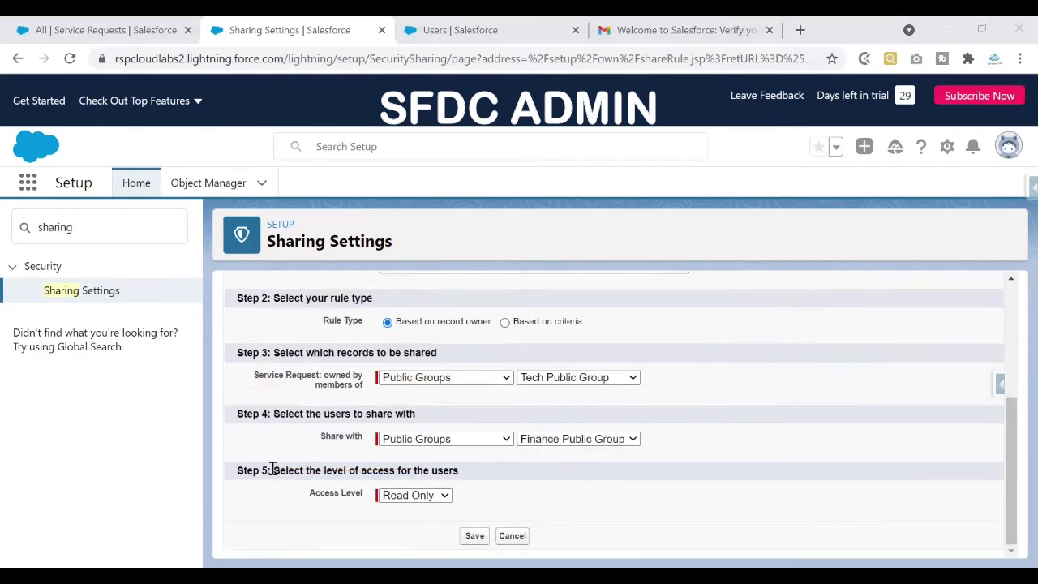
pyautogui.moveTo(276, 470); pyautogui.dragTo(463, 476)
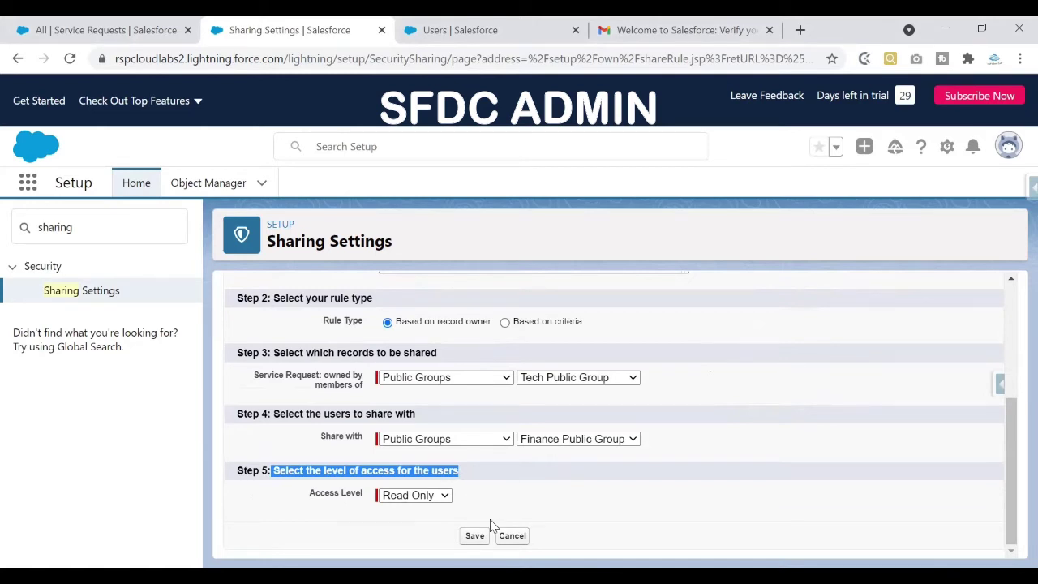
pyautogui.click(445, 497)
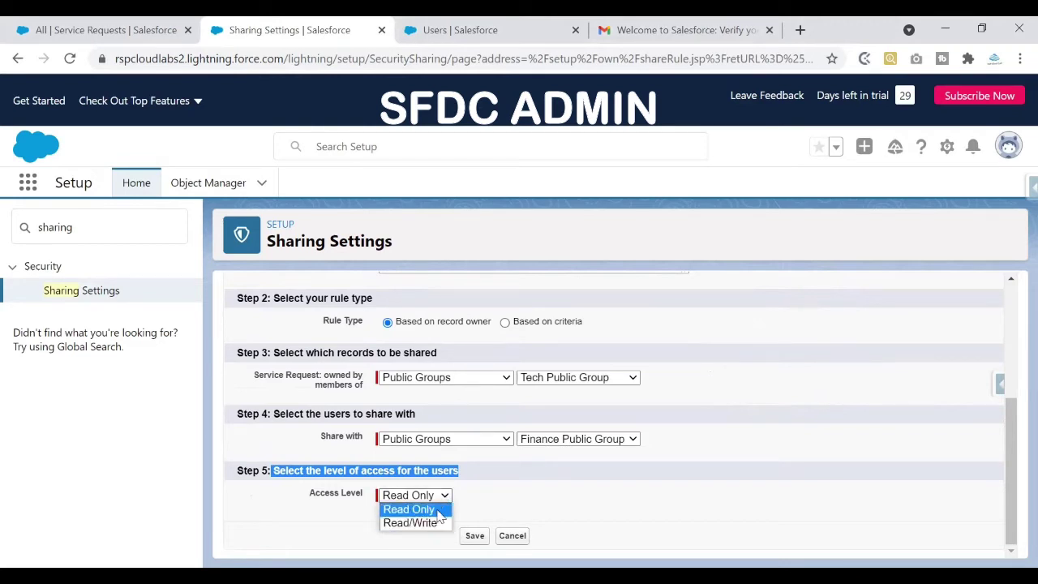
pyautogui.click(438, 511)
pyautogui.click(470, 491)
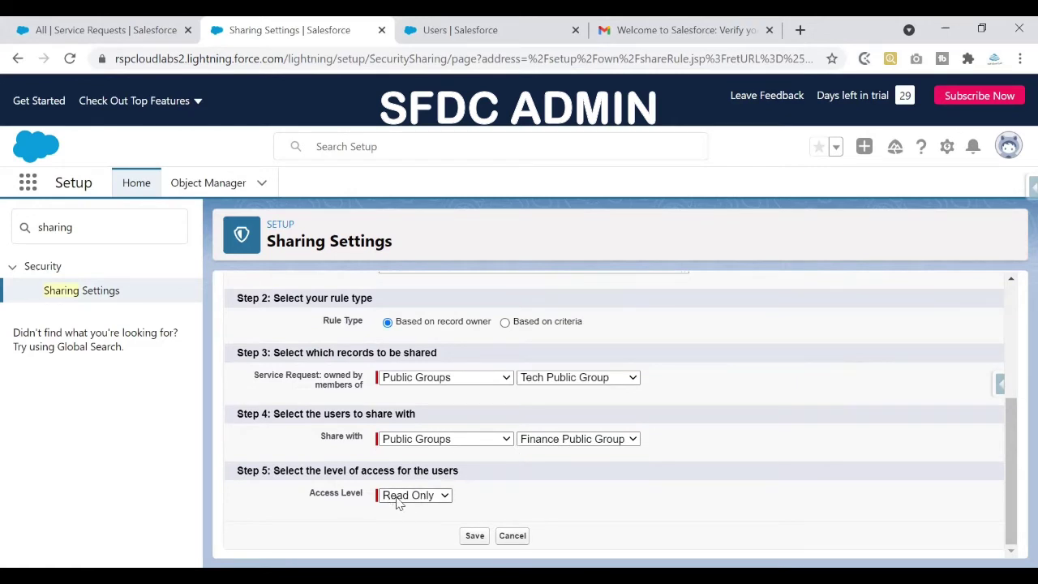
pyautogui.moveTo(308, 498); pyautogui.dragTo(366, 497)
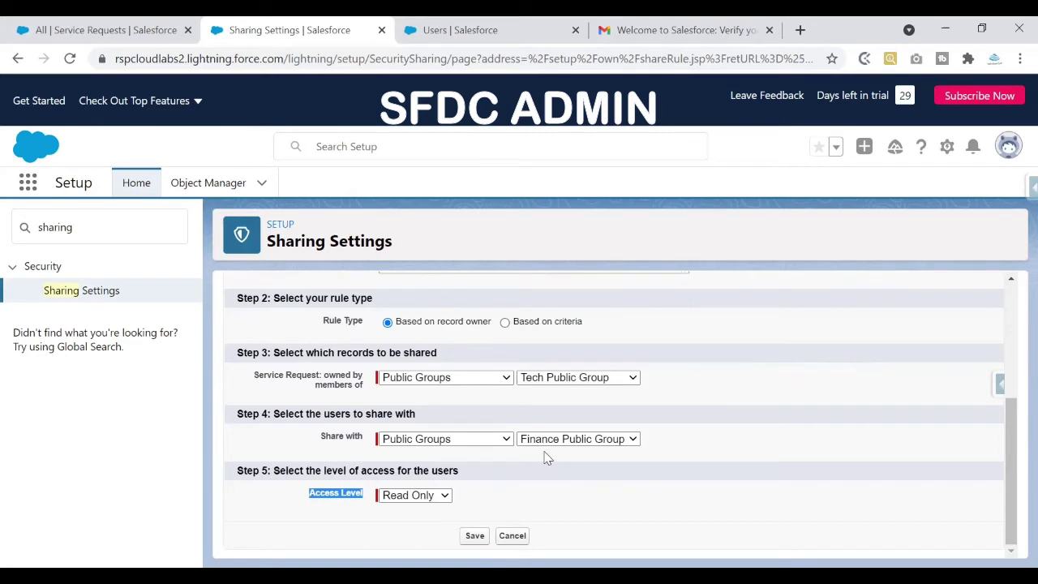
# Save the Service Request sharing rule and accept the background recalculation of sharing access.
pyautogui.click(474, 536)
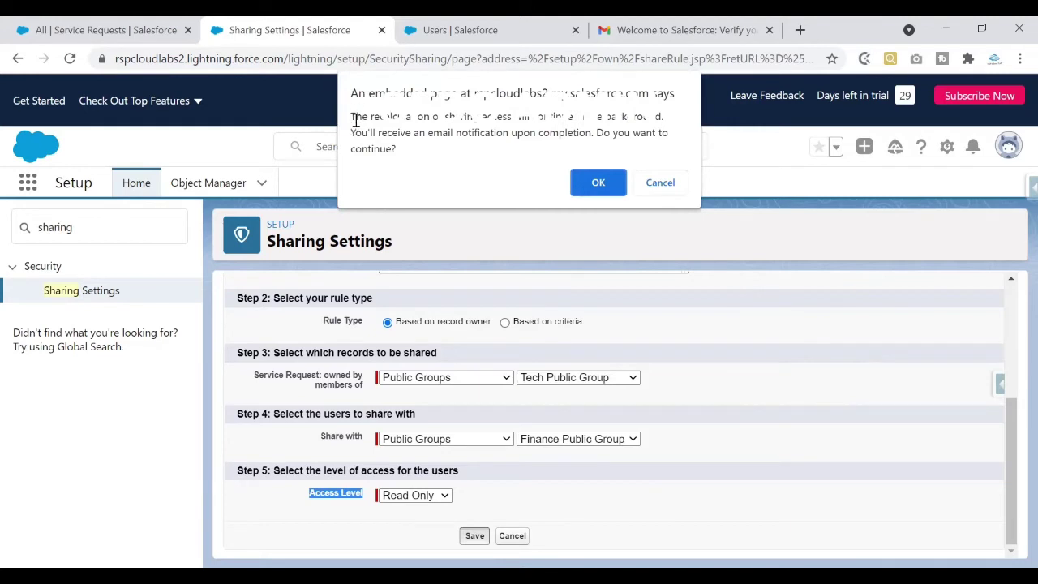
pyautogui.moveTo(354, 120); pyautogui.dragTo(451, 128)
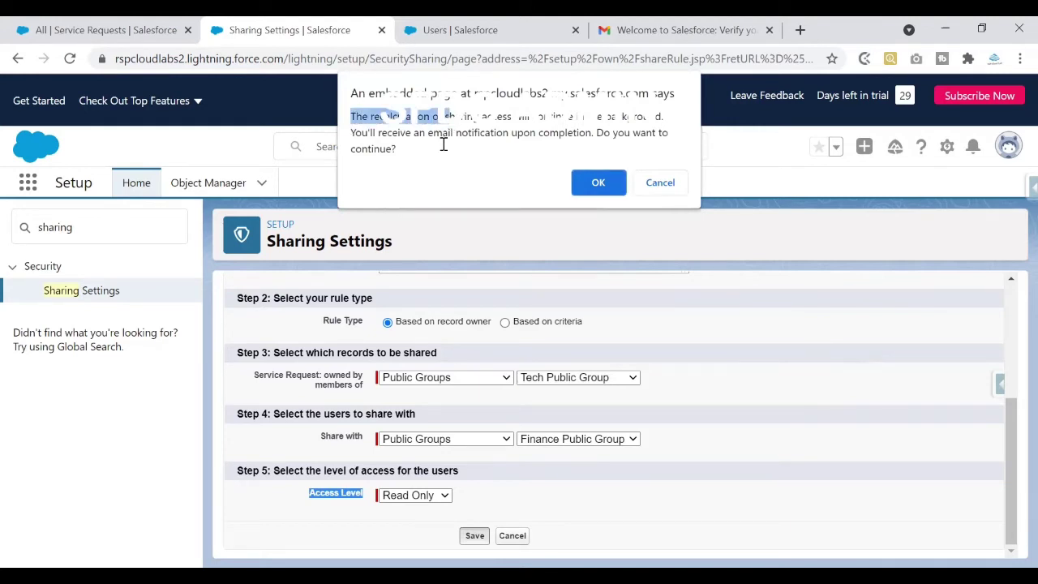
pyautogui.click(438, 148)
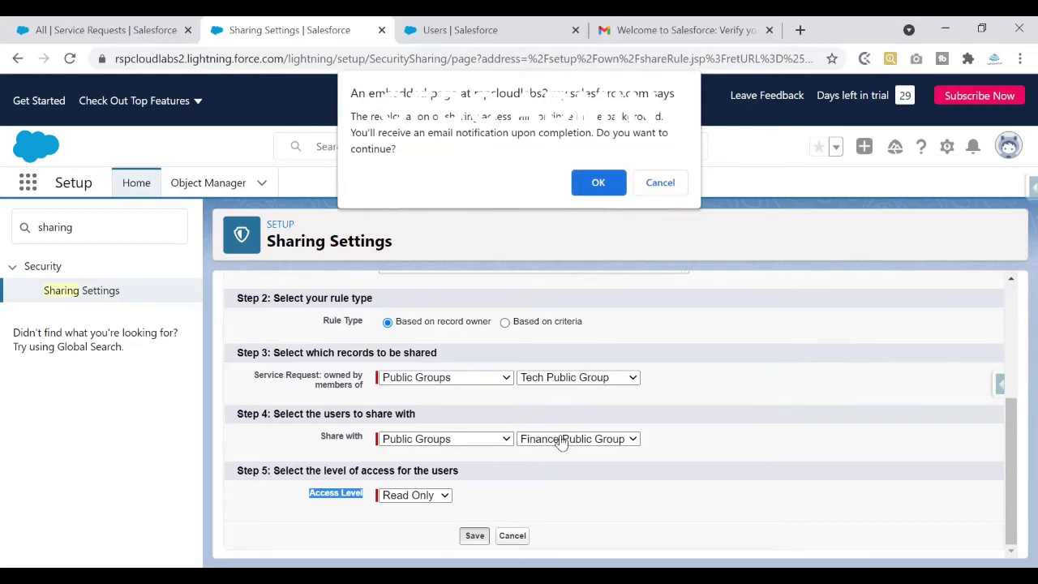
pyautogui.click(598, 183)
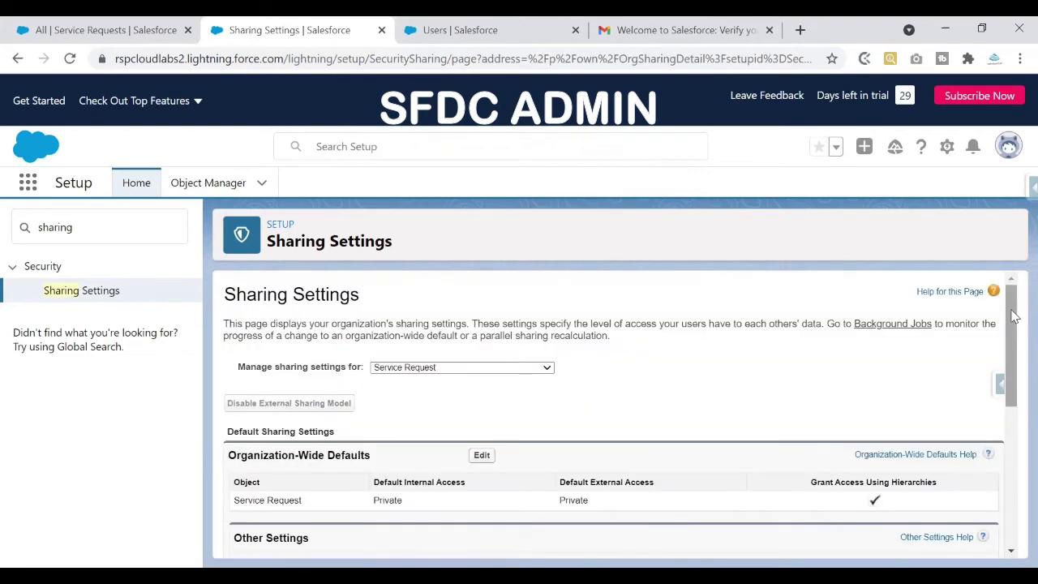
# Review the saved rule's criteria, shared-with group and access level under Service Request Sharing Rules.
pyautogui.scroll(-4, 1014, 340)
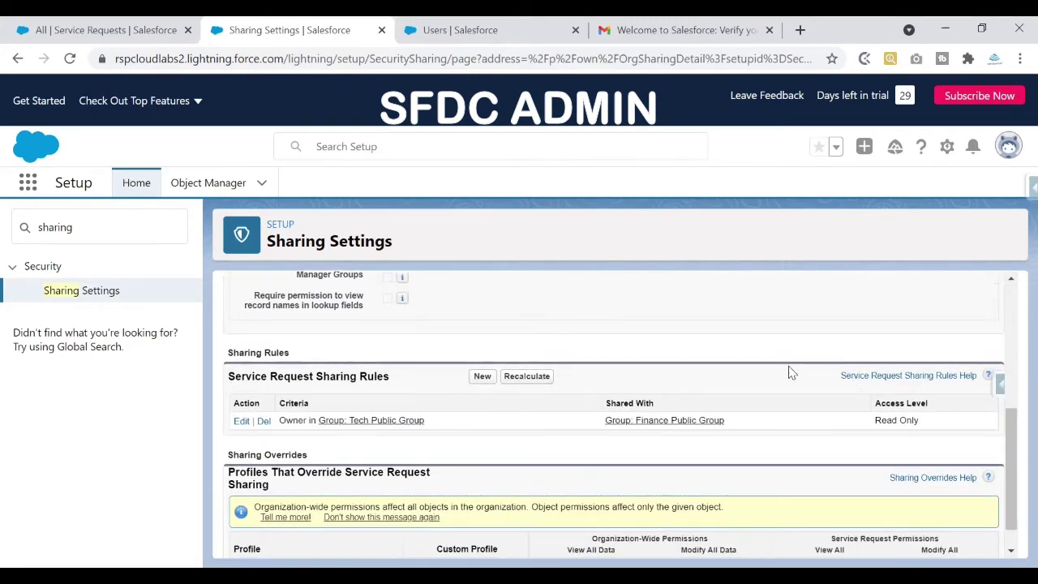
pyautogui.moveTo(1010, 424); pyautogui.dragTo(1013, 444)
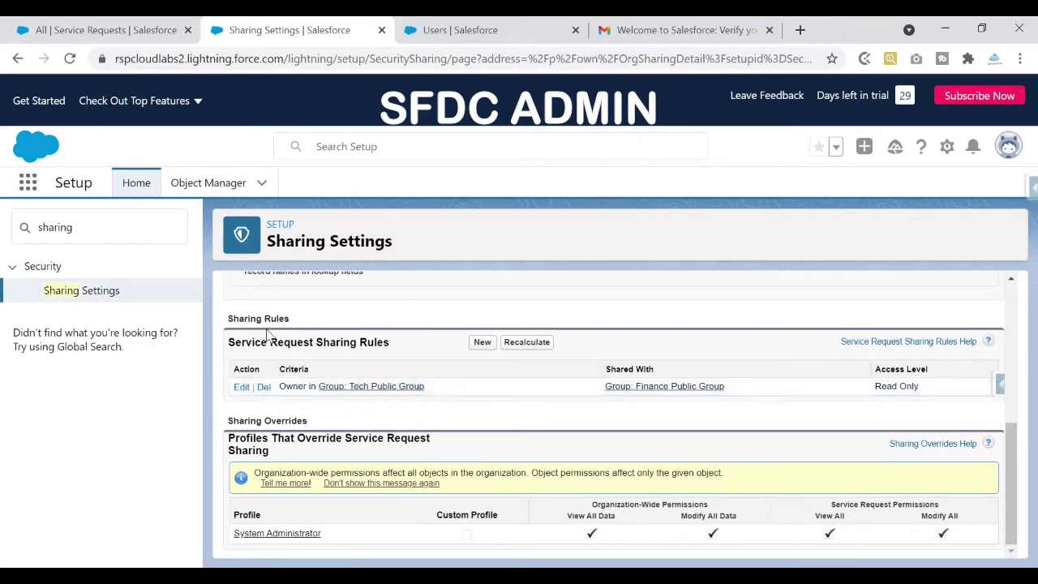
pyautogui.moveTo(233, 319); pyautogui.dragTo(304, 326)
pyautogui.scroll(1, 568, 381)
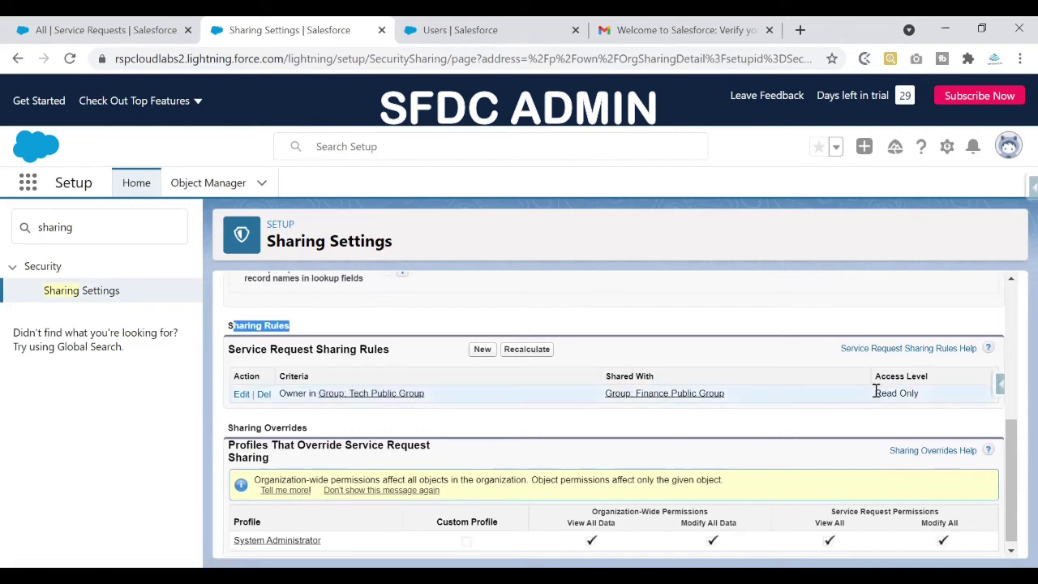
pyautogui.moveTo(875, 393); pyautogui.dragTo(926, 395)
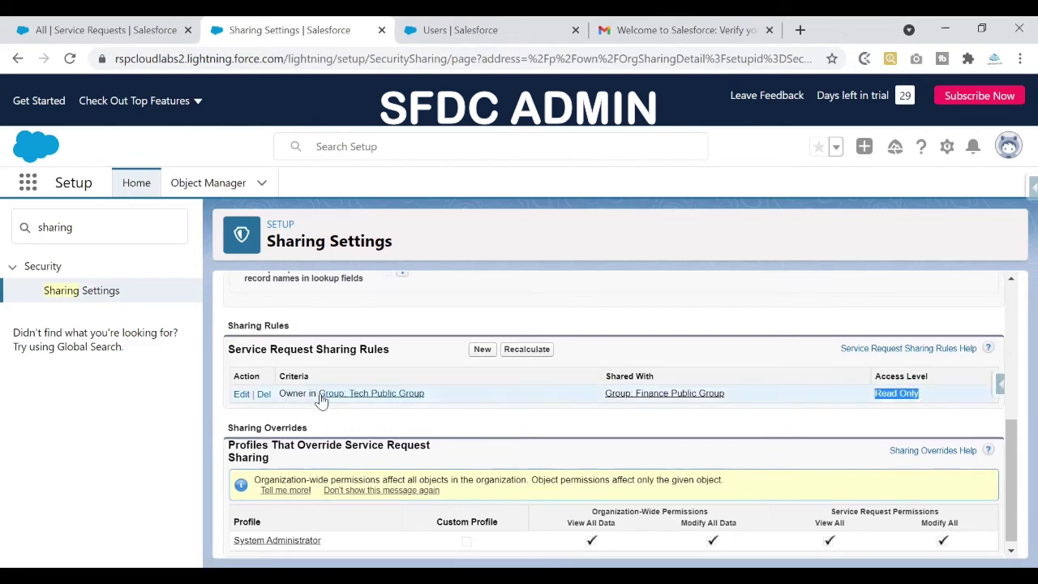
pyautogui.click(544, 403)
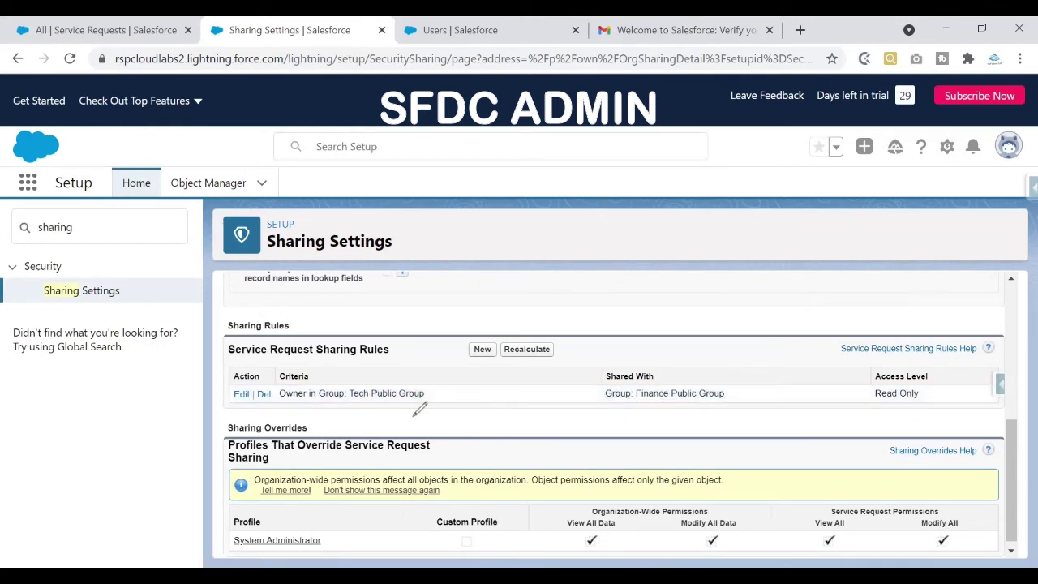
pyautogui.moveTo(410, 403)
pyautogui.mouseDown()
pyautogui.moveTo(512, 422)
pyautogui.moveTo(591, 393)
pyautogui.moveTo(588, 406)
pyautogui.mouseUp()
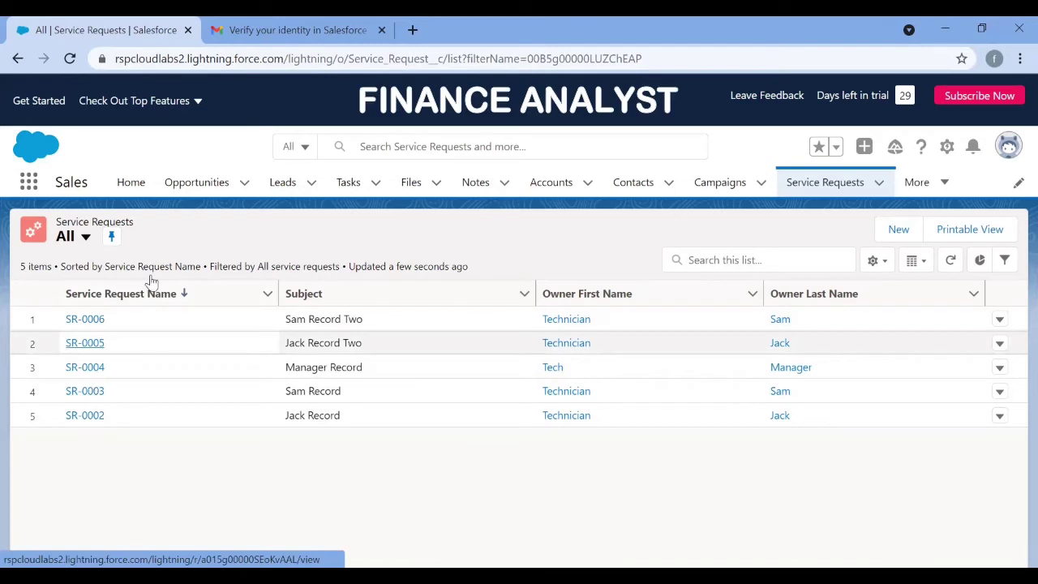
# Examine the All list of Service Requests in the Finance Analyst's session and check which user is logged in.
pyautogui.click(1008, 146)
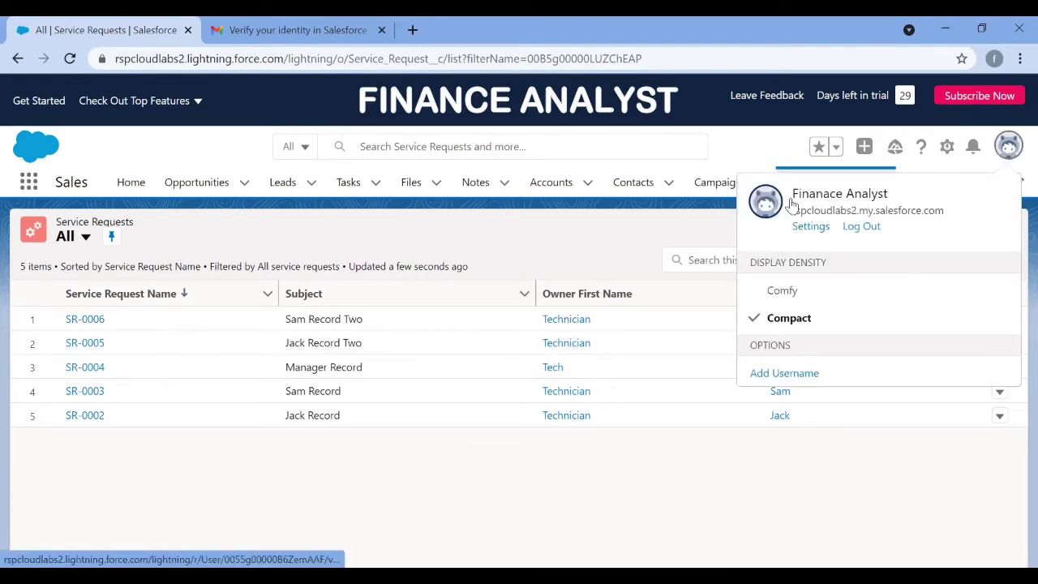
pyautogui.click(611, 263)
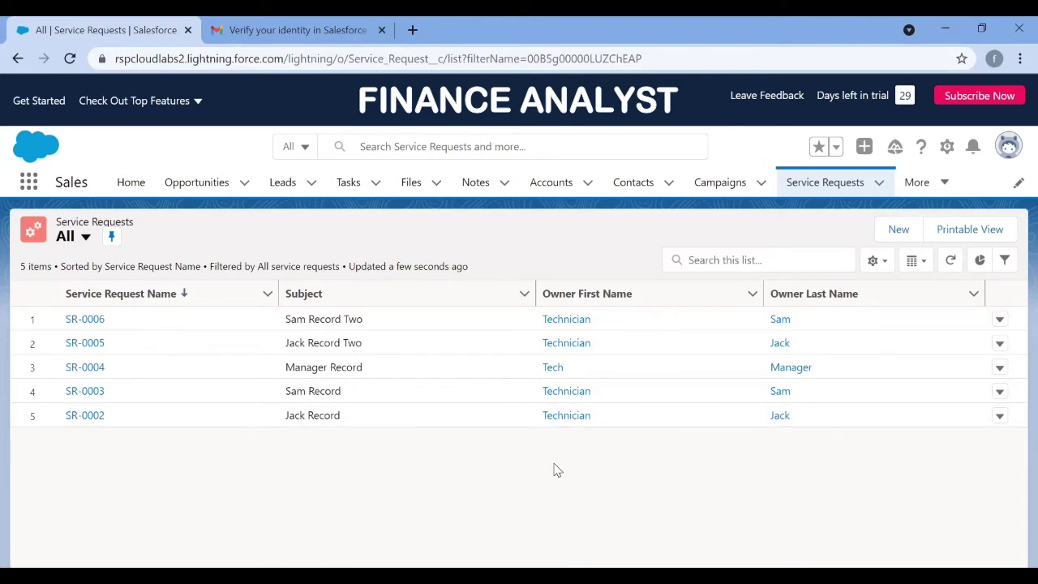
pyautogui.click(1008, 146)
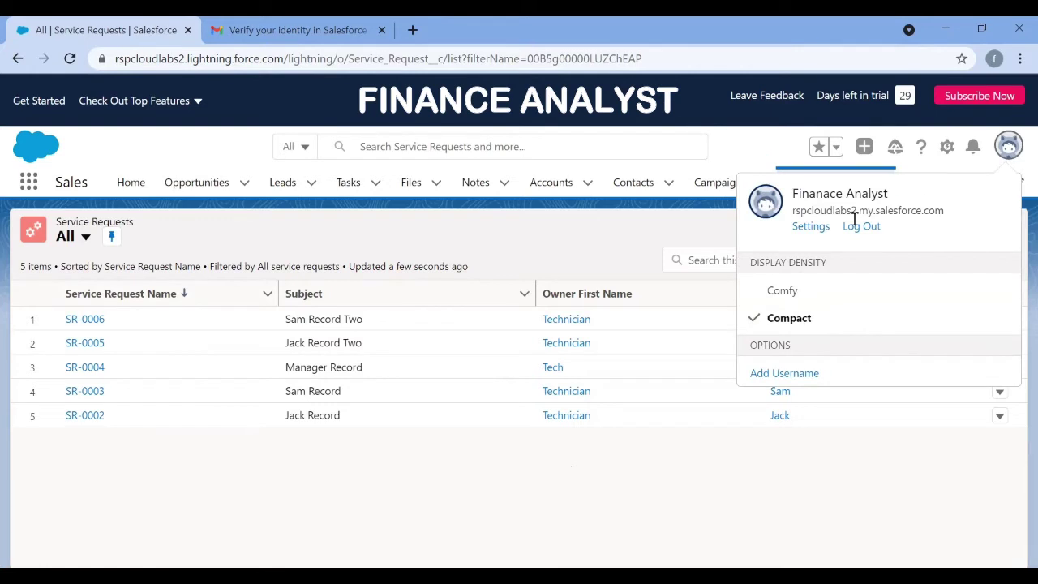
# Open Service Request SR-0006 and compare its owner with the logged-in user.
pyautogui.click(89, 320)
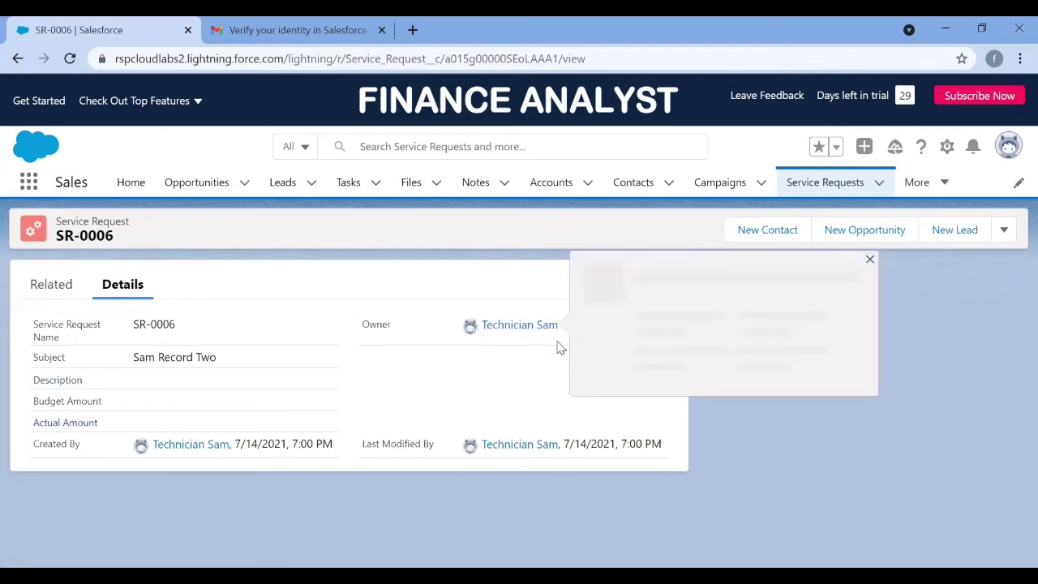
pyautogui.moveTo(572, 335); pyautogui.dragTo(471, 330)
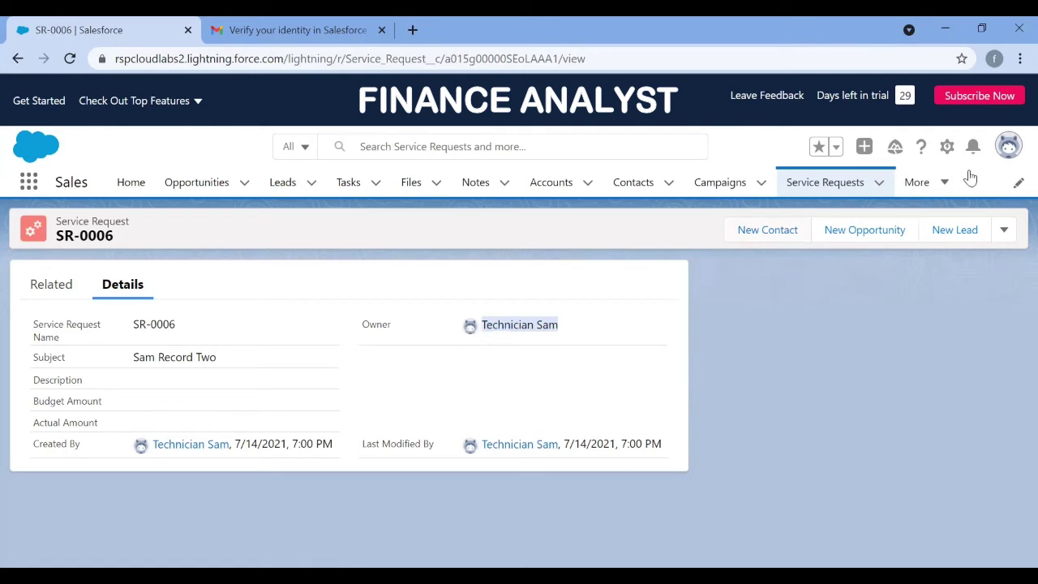
pyautogui.click(1009, 150)
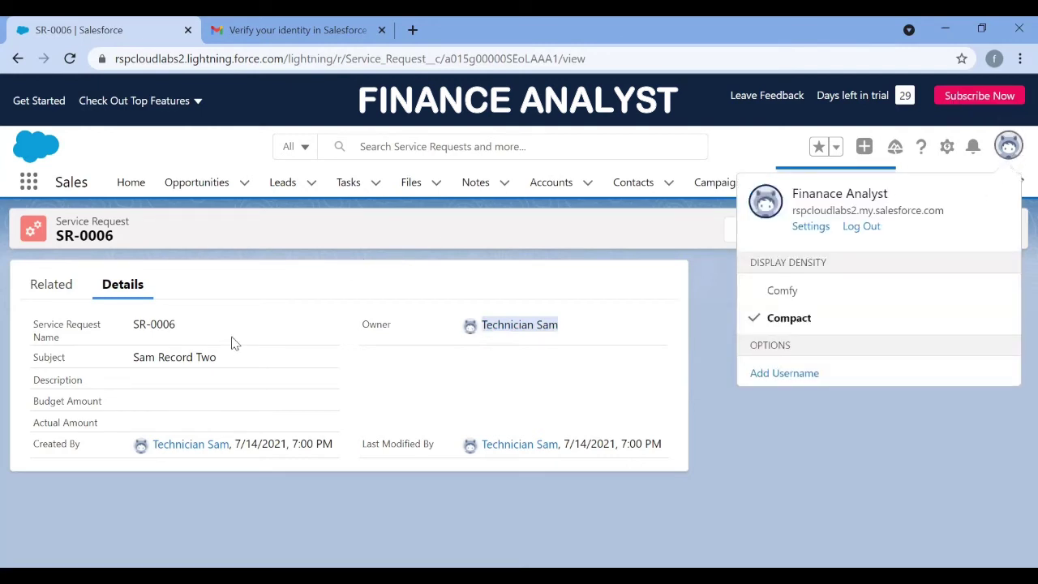
pyautogui.click(251, 322)
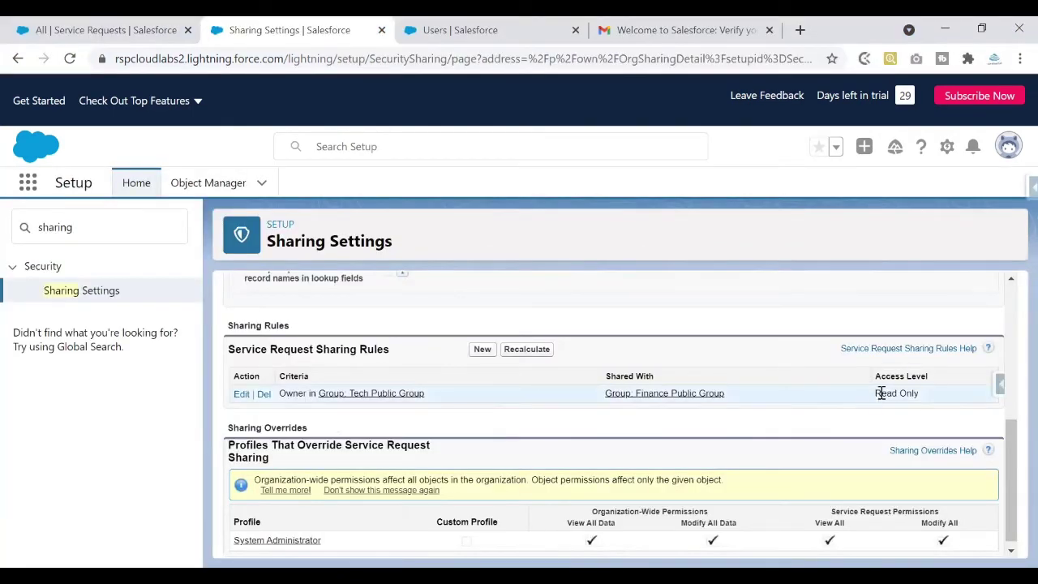
# Recheck the sharing rule's access level in the administrator's Sharing Settings and verify the logged-in user.
pyautogui.moveTo(875, 394); pyautogui.dragTo(930, 401)
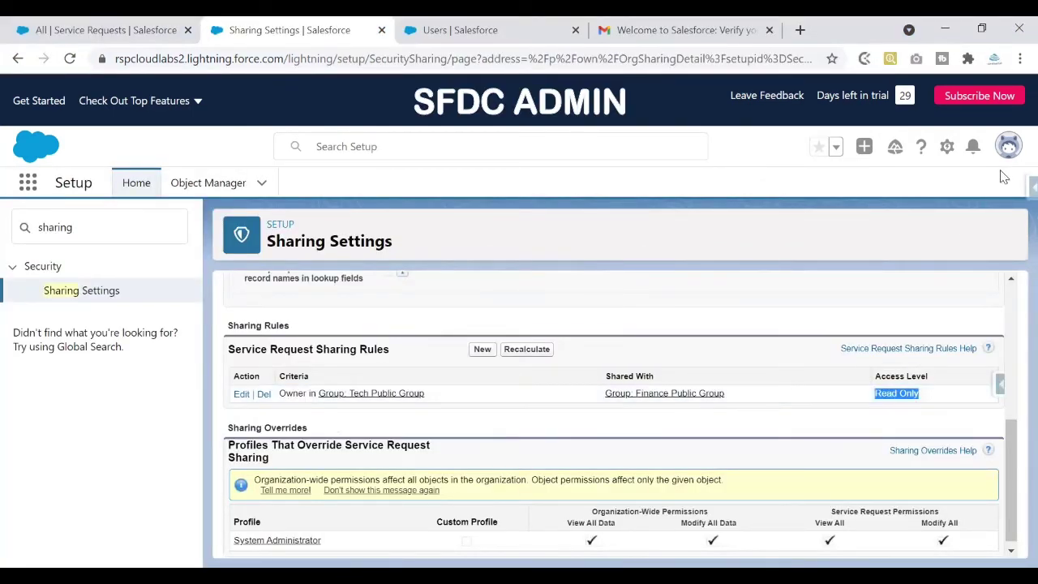
pyautogui.click(1008, 150)
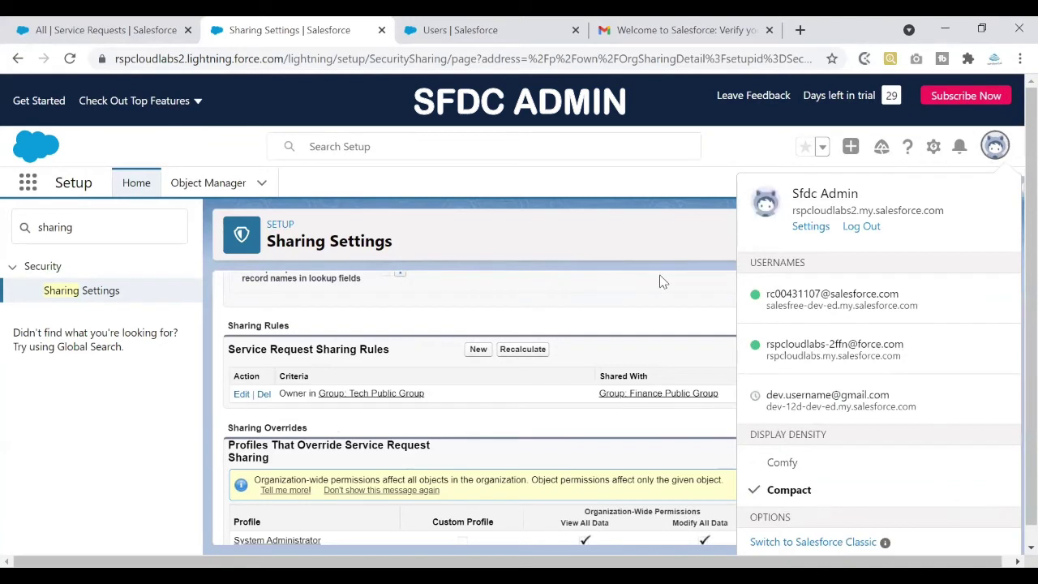
pyautogui.click(672, 332)
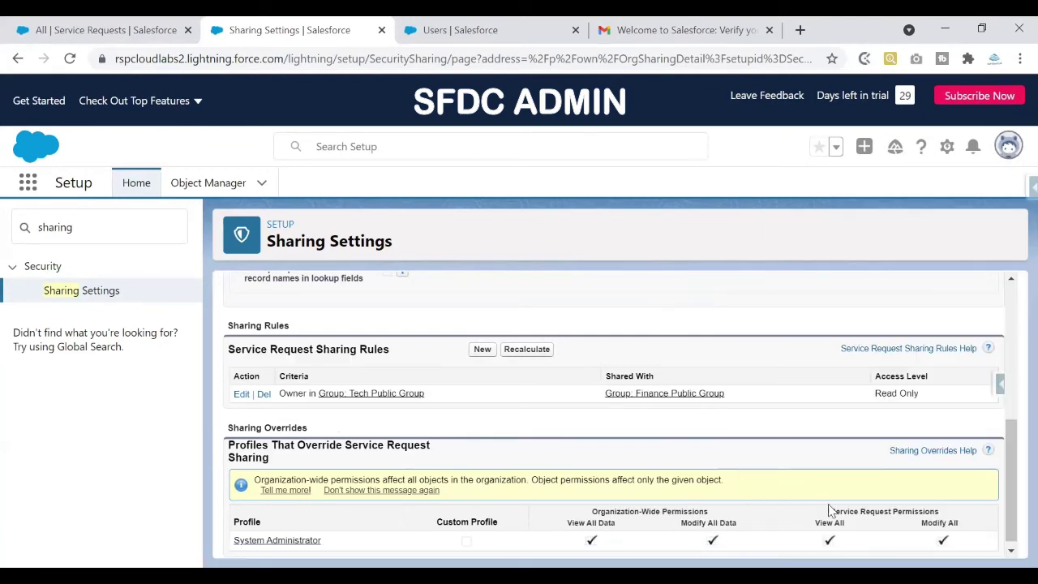
pyautogui.tripleClick(890, 396)
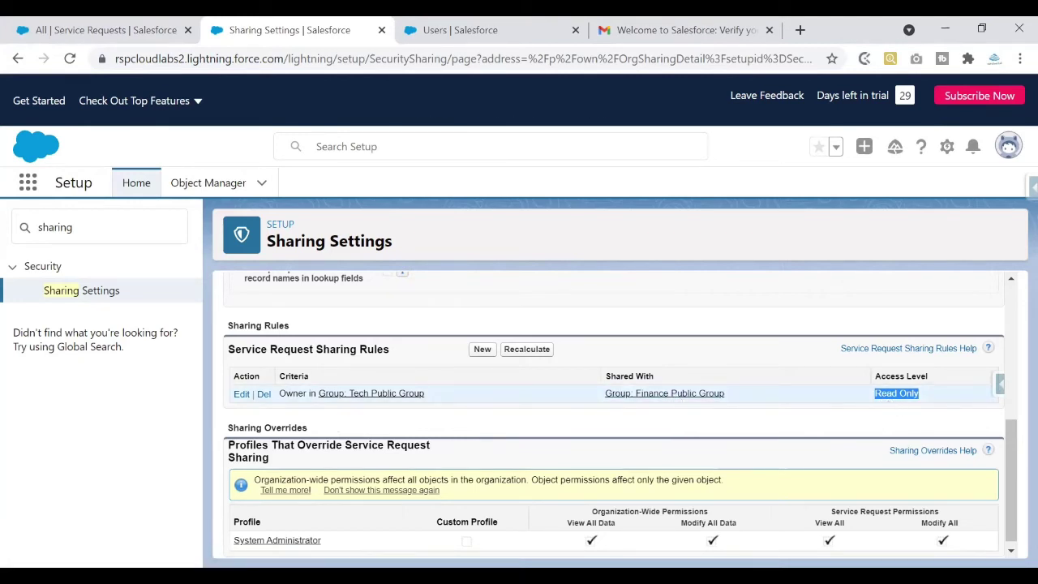
# Switch to the second Finance Analyst's session, check the logged-in user and dismiss the Learning Paths and trial pop-ups.
pyautogui.hotkey('alt', 'Tab')
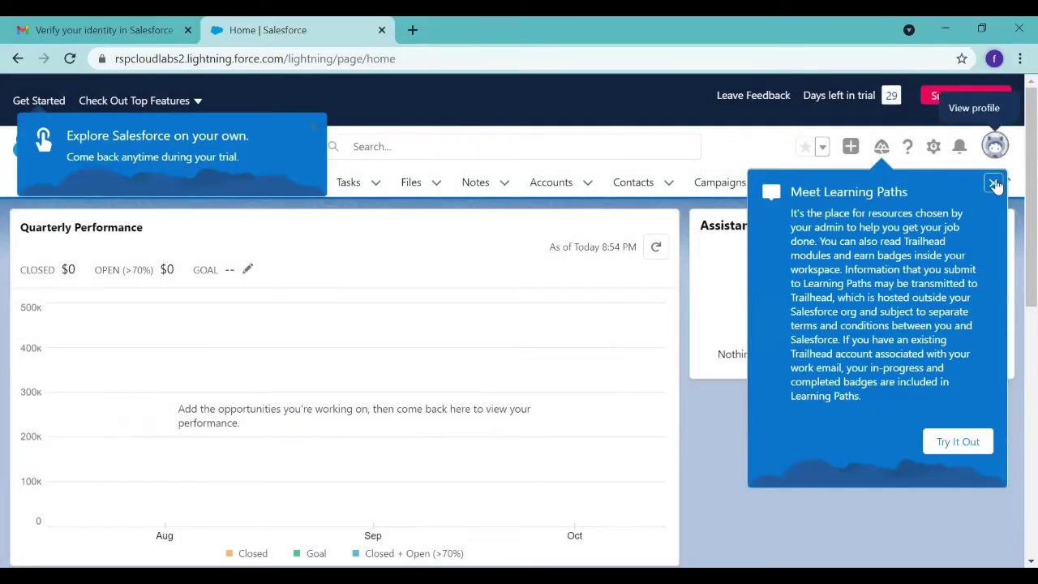
pyautogui.click(995, 146)
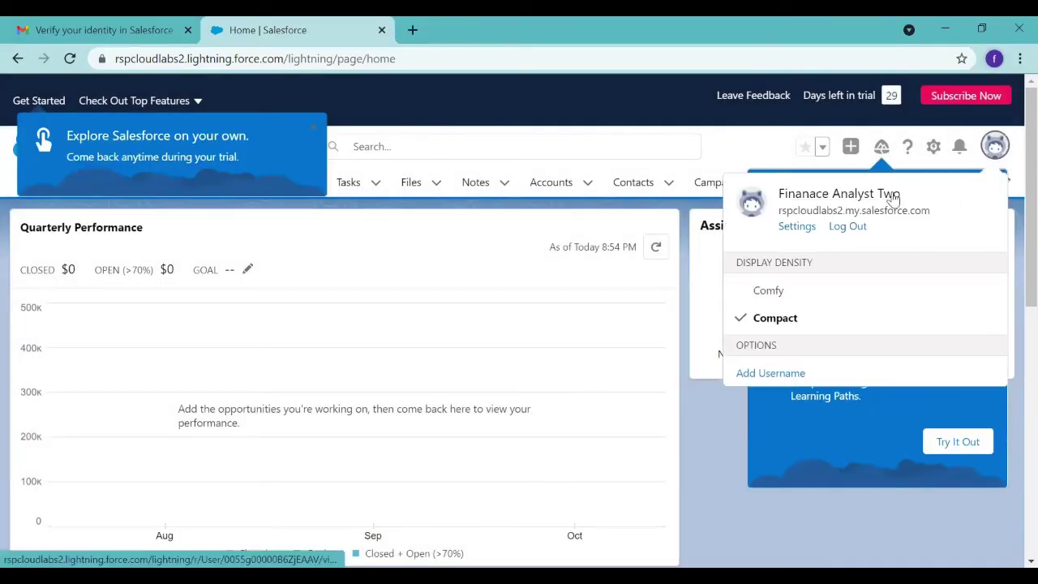
pyautogui.click(1013, 198)
pyautogui.click(993, 184)
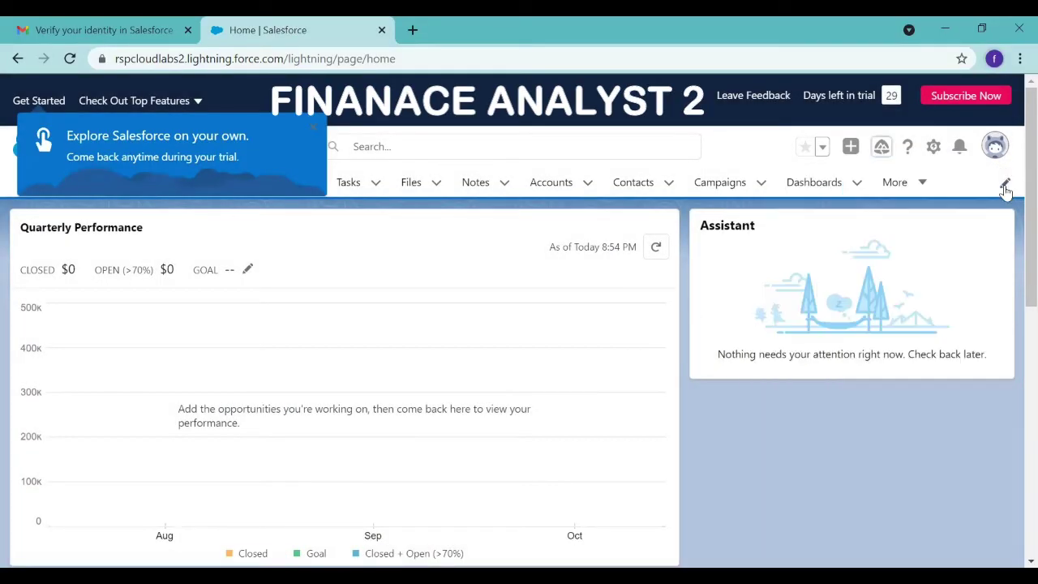
pyautogui.click(314, 128)
# Open Service Requests, switch to the All list view and pin it as the default list.
pyautogui.click(915, 189)
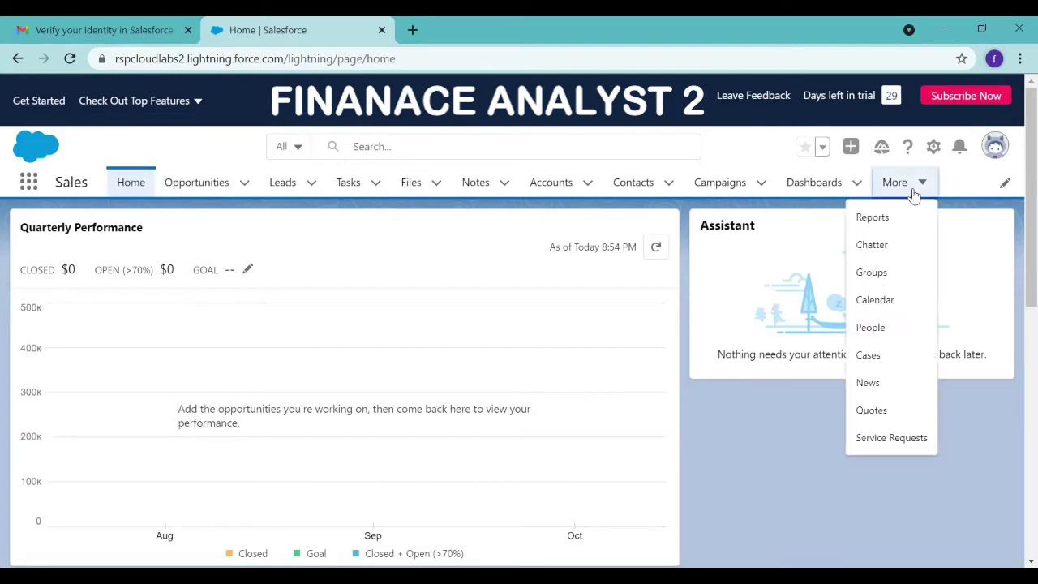
pyautogui.click(890, 439)
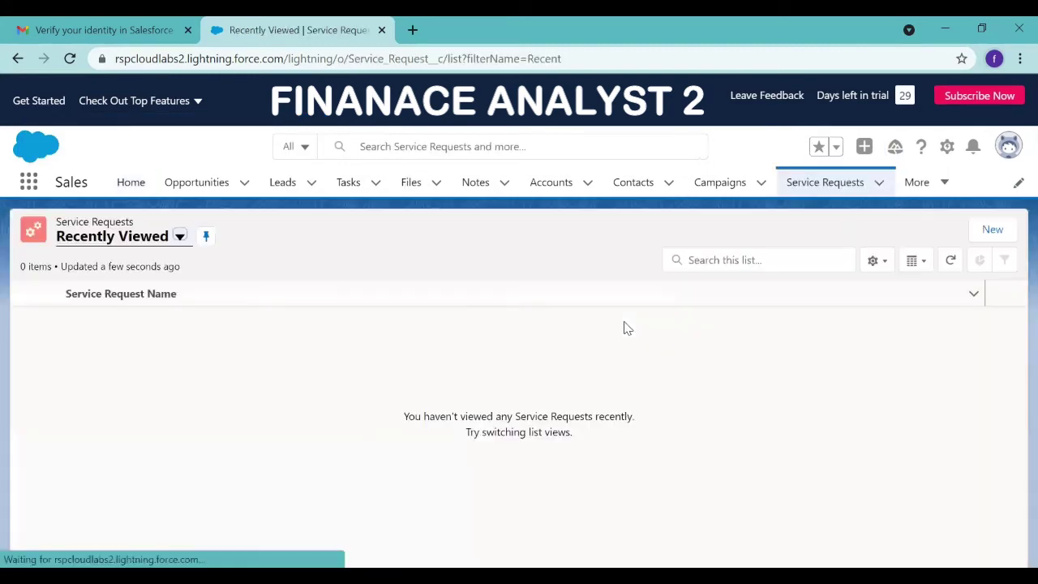
pyautogui.click(180, 237)
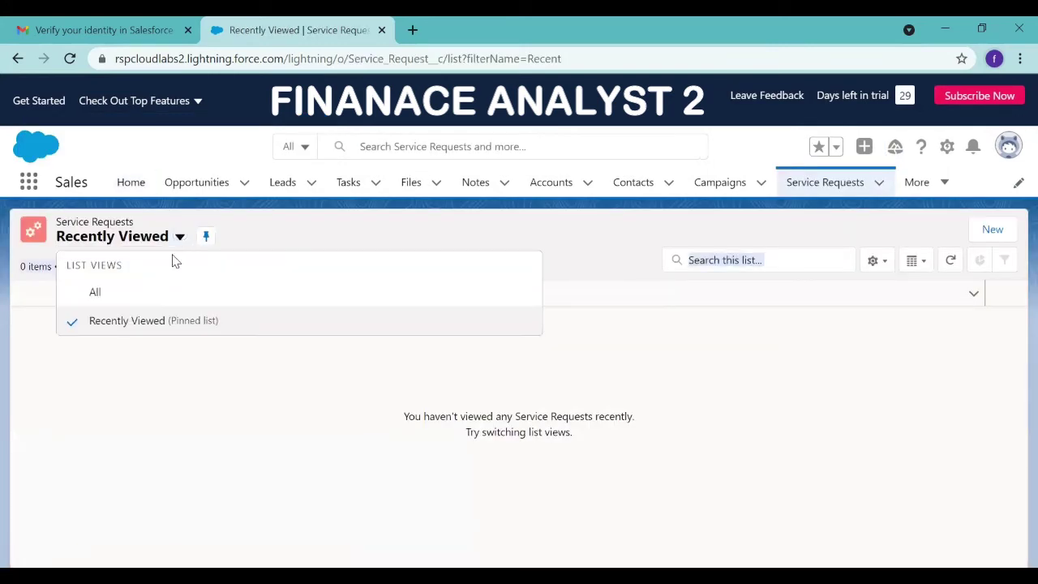
pyautogui.click(158, 290)
pyautogui.click(112, 239)
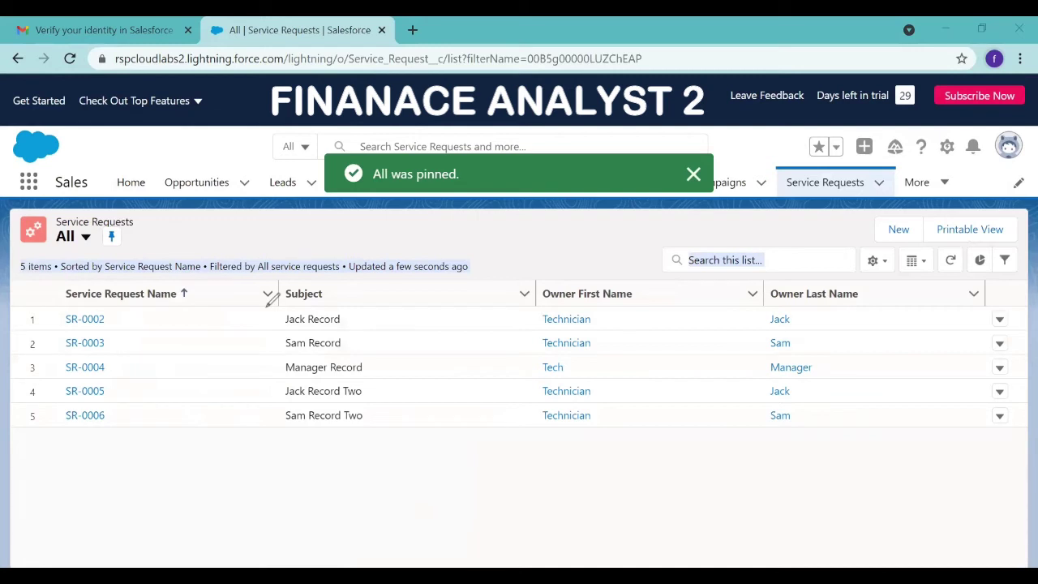
# Examine the Service Requests shared with the second Finance Analyst, their owners and the logged-in user.
pyautogui.moveTo(183, 236)
pyautogui.mouseDown()
pyautogui.moveTo(186, 226)
pyautogui.moveTo(232, 212)
pyautogui.moveTo(203, 248)
pyautogui.moveTo(235, 240)
pyautogui.moveTo(215, 243)
pyautogui.moveTo(225, 247)
pyautogui.moveTo(212, 262)
pyautogui.moveTo(243, 249)
pyautogui.moveTo(243, 260)
pyautogui.mouseUp()
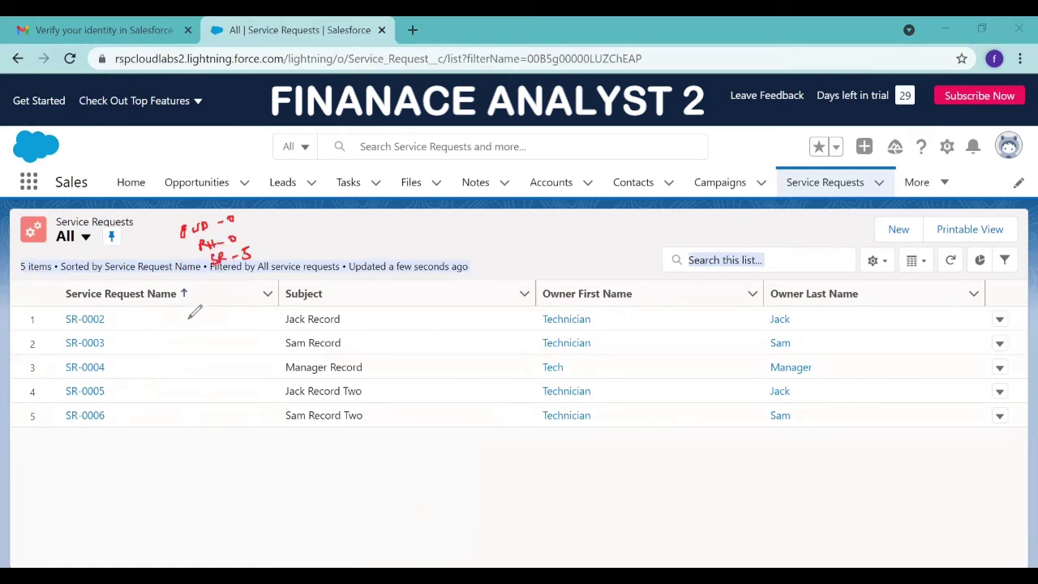
pyautogui.moveTo(130, 322); pyautogui.dragTo(149, 325)
pyautogui.moveTo(123, 391); pyautogui.dragTo(154, 393)
pyautogui.moveTo(128, 345); pyautogui.dragTo(145, 349)
pyautogui.moveTo(125, 418); pyautogui.dragTo(157, 415)
pyautogui.moveTo(132, 368)
pyautogui.mouseDown()
pyautogui.moveTo(162, 368)
pyautogui.moveTo(164, 357)
pyautogui.mouseUp()
pyautogui.moveTo(184, 415)
pyautogui.mouseDown()
pyautogui.moveTo(135, 441)
pyautogui.moveTo(176, 452)
pyautogui.moveTo(183, 438)
pyautogui.moveTo(175, 455)
pyautogui.moveTo(202, 434)
pyautogui.mouseUp()
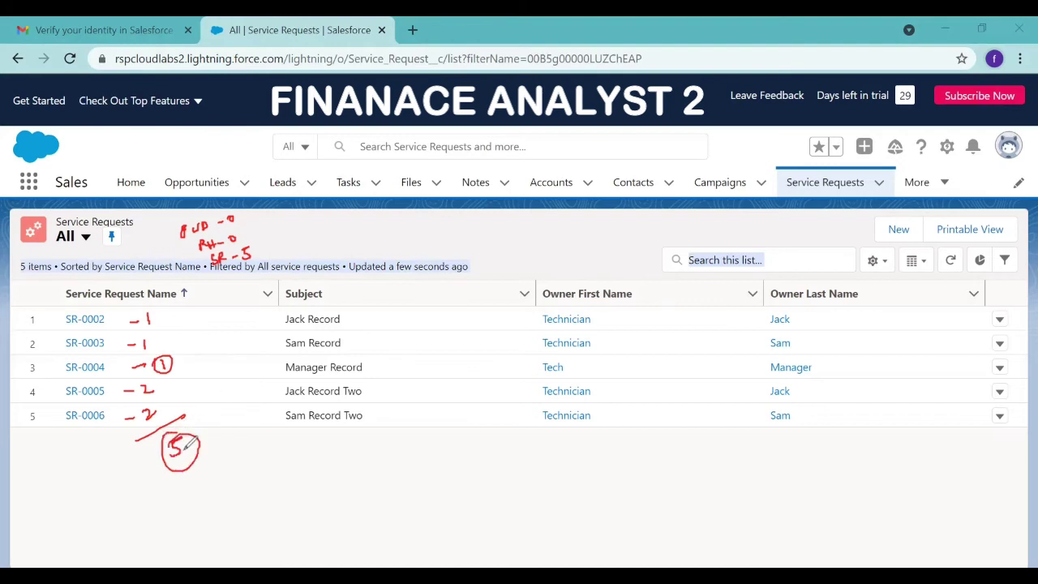
pyautogui.moveTo(334, 232); pyautogui.dragTo(336, 248)
pyautogui.moveTo(346, 238); pyautogui.dragTo(358, 247)
pyautogui.moveTo(393, 220)
pyautogui.mouseDown()
pyautogui.moveTo(391, 236)
pyautogui.moveTo(343, 227)
pyautogui.moveTo(358, 228)
pyautogui.mouseUp()
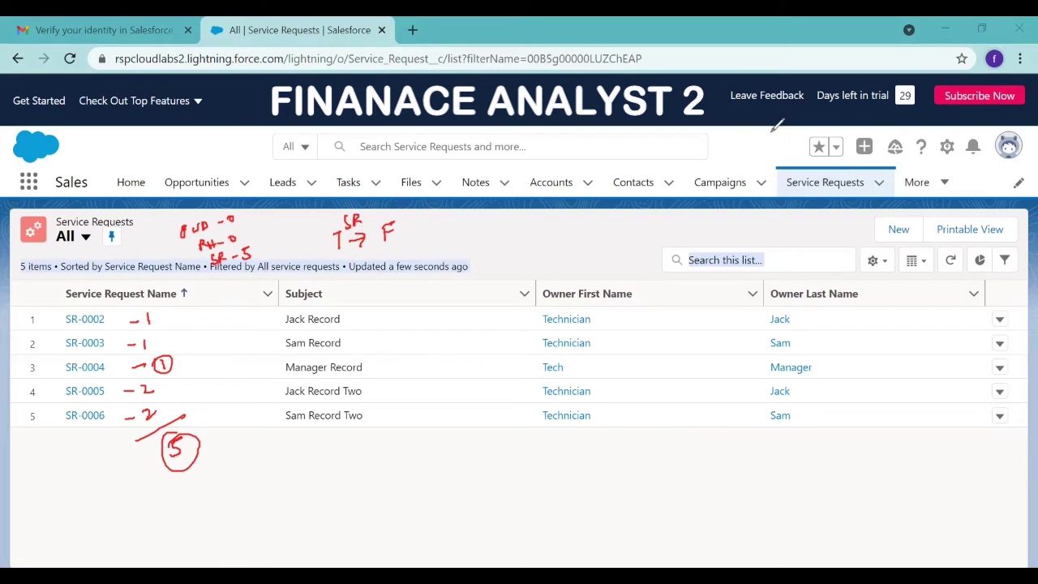
pyautogui.click(1008, 146)
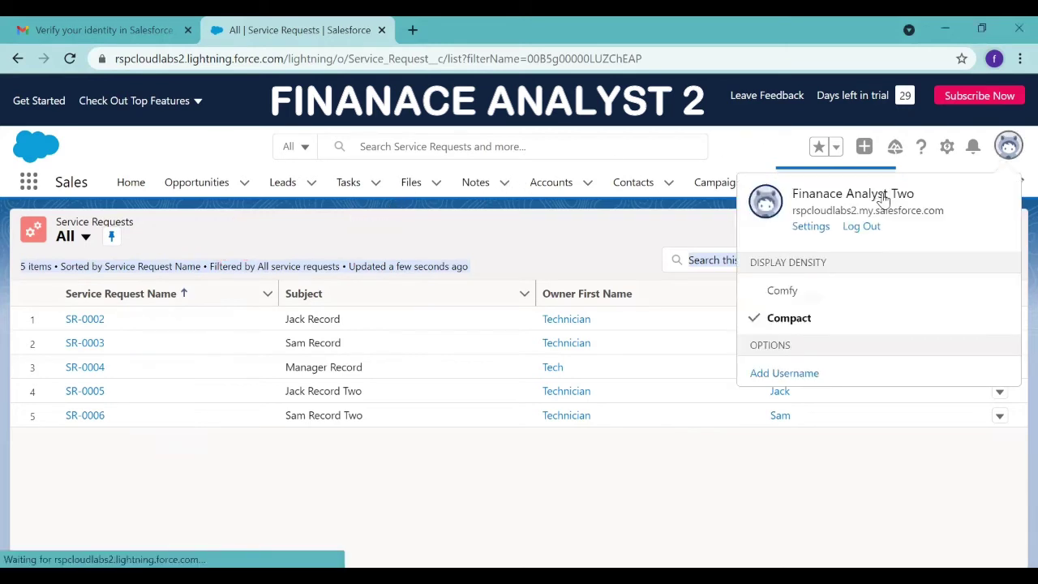
pyautogui.click(558, 257)
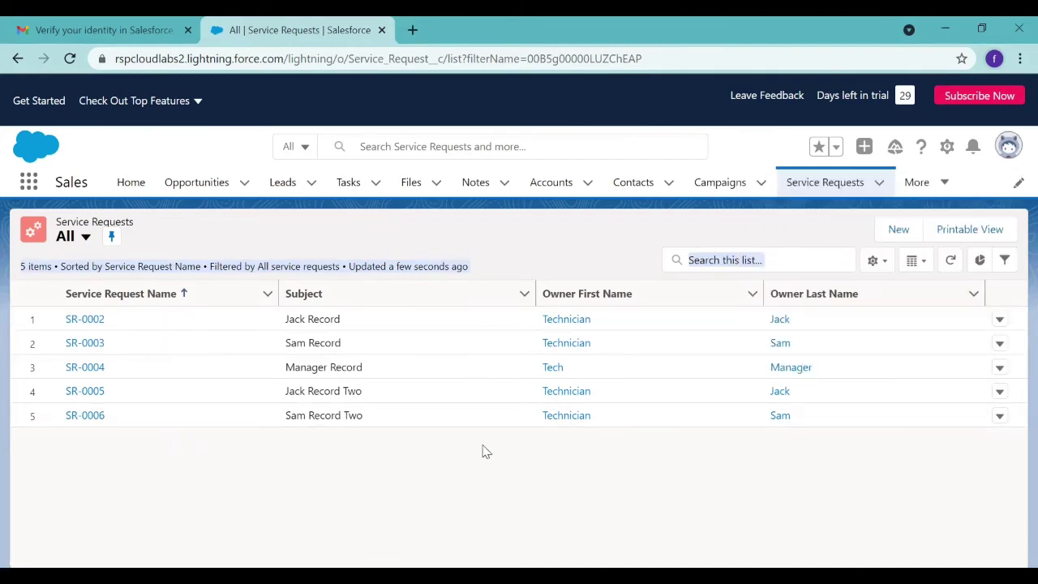
pyautogui.click(389, 486)
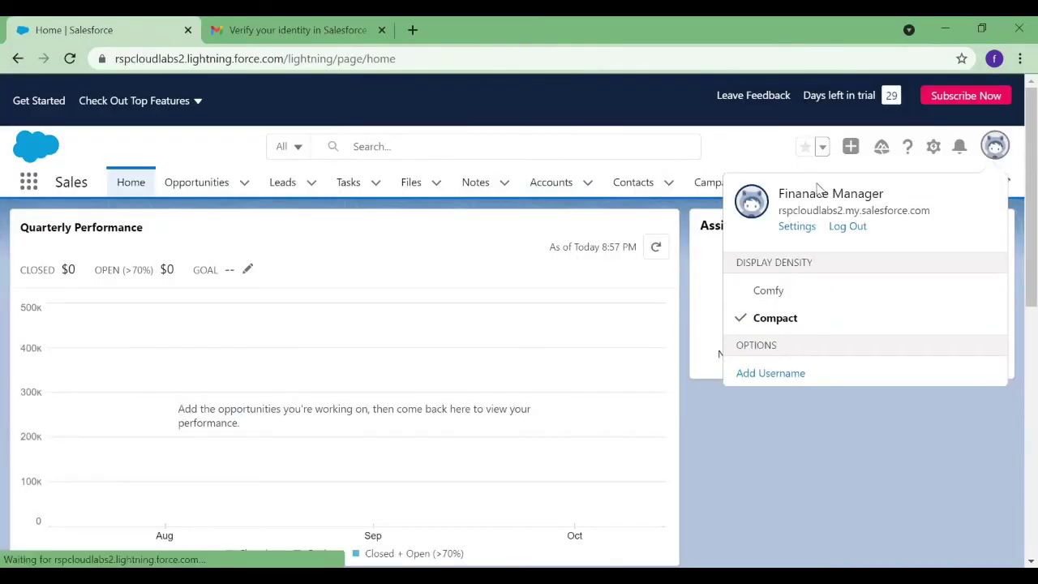
# Open Service Requests in the Finance Manager's session, switch to the All list view and pin it as the default list.
pyautogui.click(744, 148)
pyautogui.click(892, 183)
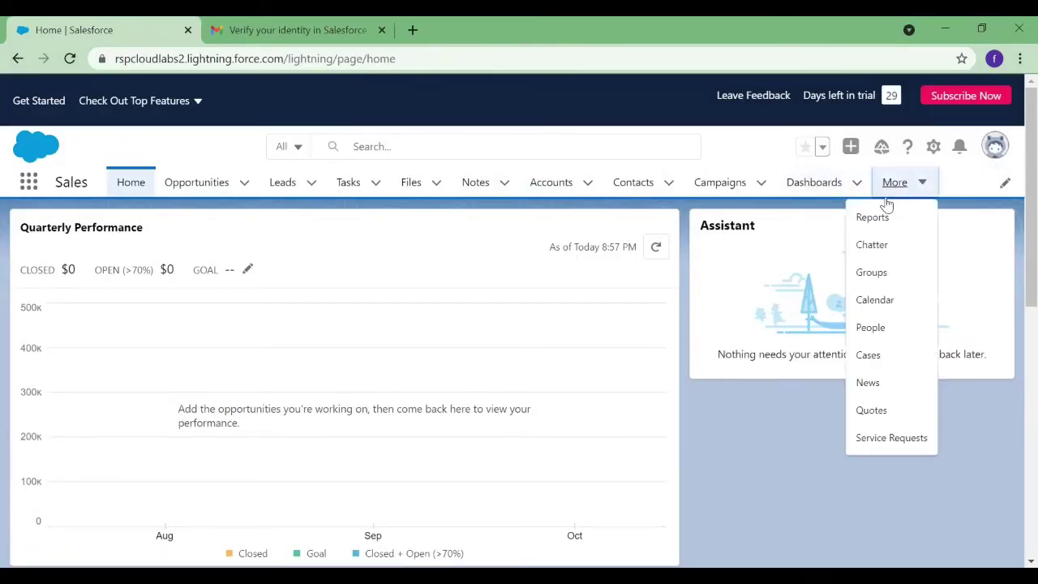
pyautogui.click(892, 437)
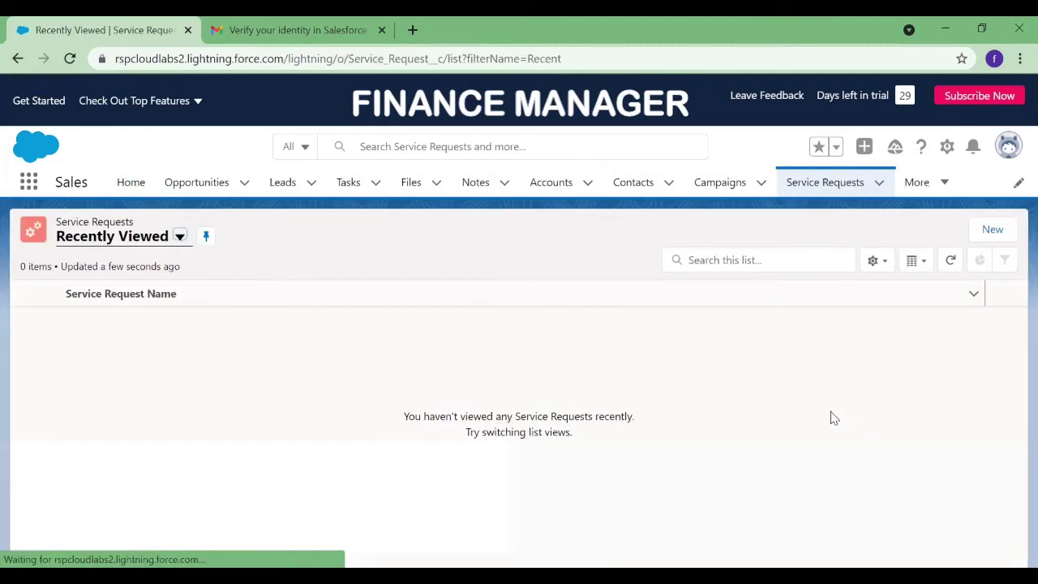
pyautogui.click(179, 236)
pyautogui.click(166, 290)
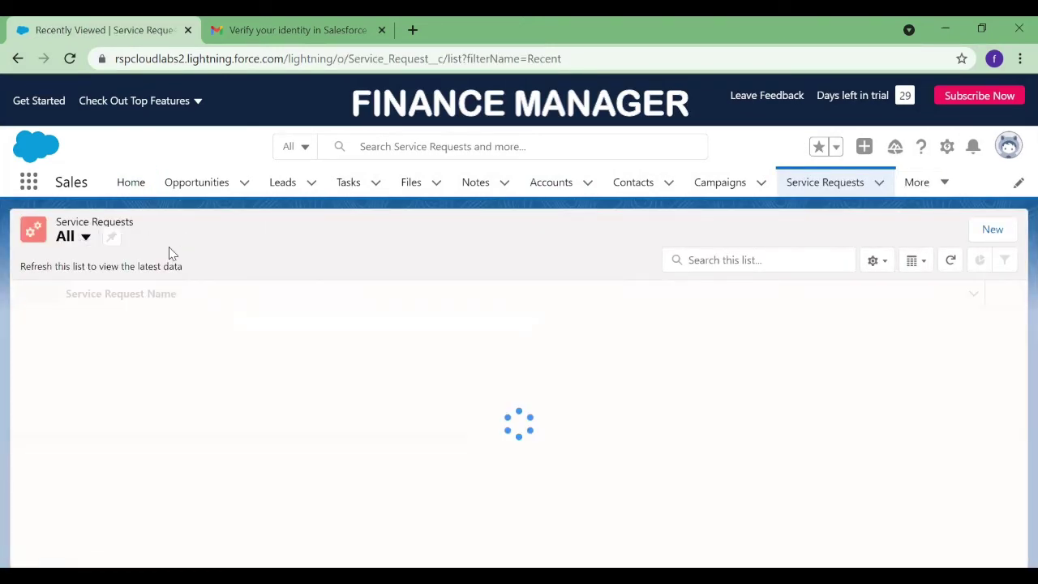
pyautogui.click(112, 237)
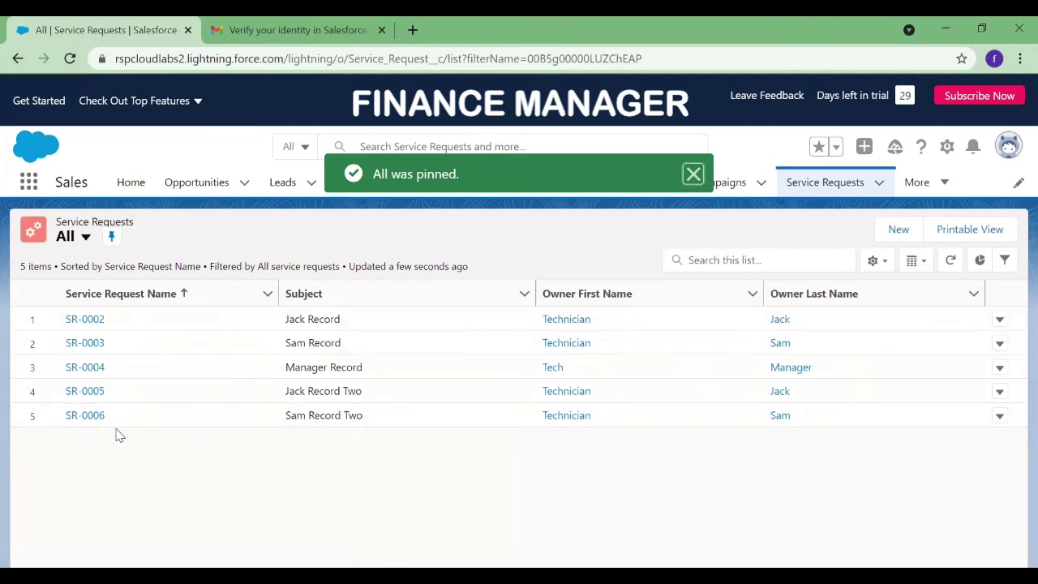
# Examine the subjects and owners of the Service Requests shared with the Finance Manager.
pyautogui.click(285, 318)
pyautogui.click(388, 400)
pyautogui.click(292, 347)
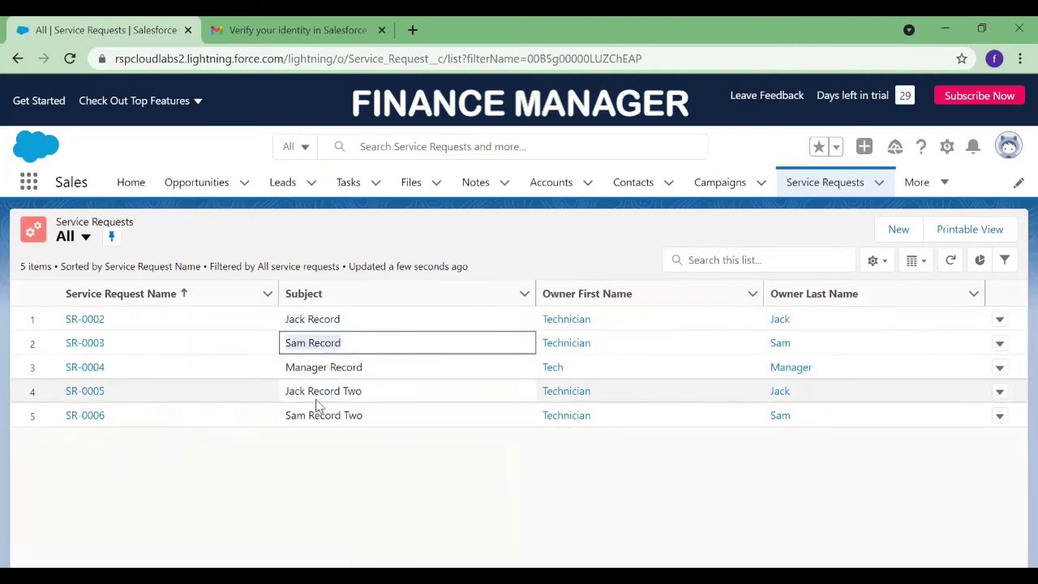
pyautogui.click(395, 416)
pyautogui.moveTo(289, 367); pyautogui.dragTo(412, 366)
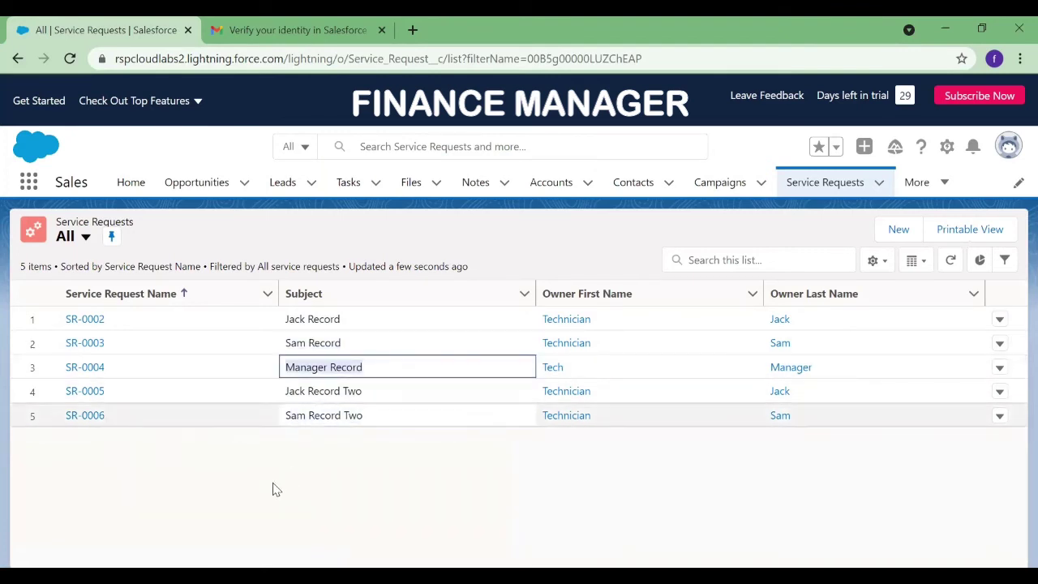
pyautogui.click(480, 540)
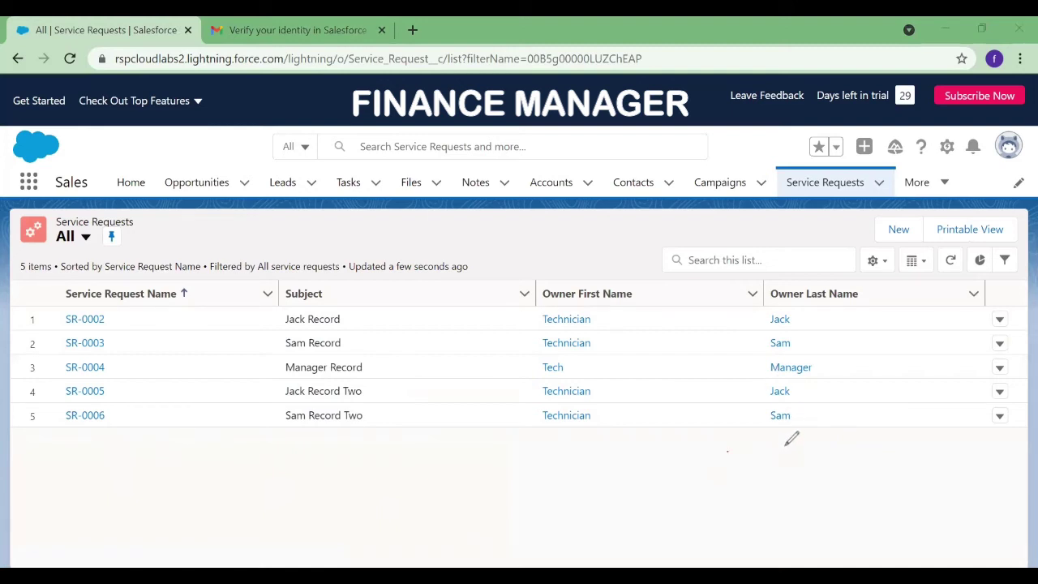
pyautogui.moveTo(782, 446)
pyautogui.mouseDown()
pyautogui.moveTo(792, 459)
pyautogui.moveTo(772, 451)
pyautogui.moveTo(753, 461)
pyautogui.moveTo(756, 492)
pyautogui.moveTo(799, 490)
pyautogui.mouseUp()
pyautogui.moveTo(741, 509)
pyautogui.mouseDown()
pyautogui.moveTo(757, 506)
pyautogui.moveTo(770, 526)
pyautogui.mouseUp()
pyautogui.moveTo(777, 519); pyautogui.dragTo(804, 524)
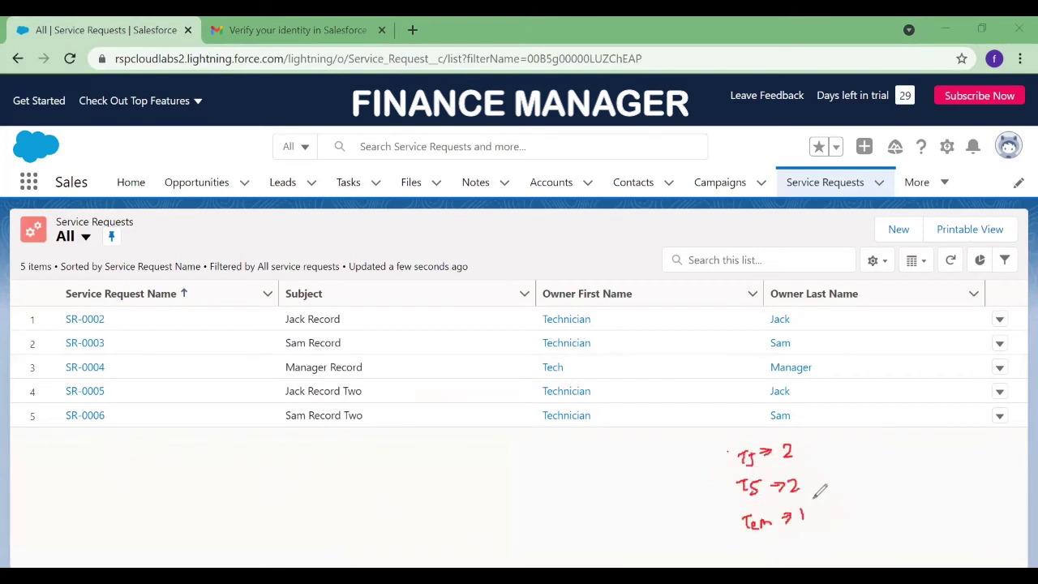
pyautogui.moveTo(805, 445)
pyautogui.mouseDown()
pyautogui.moveTo(822, 509)
pyautogui.moveTo(835, 516)
pyautogui.moveTo(814, 546)
pyautogui.moveTo(827, 529)
pyautogui.moveTo(900, 524)
pyautogui.mouseUp()
pyautogui.moveTo(937, 527)
pyautogui.mouseDown()
pyautogui.moveTo(939, 511)
pyautogui.moveTo(944, 519)
pyautogui.moveTo(952, 509)
pyautogui.moveTo(949, 478)
pyautogui.mouseUp()
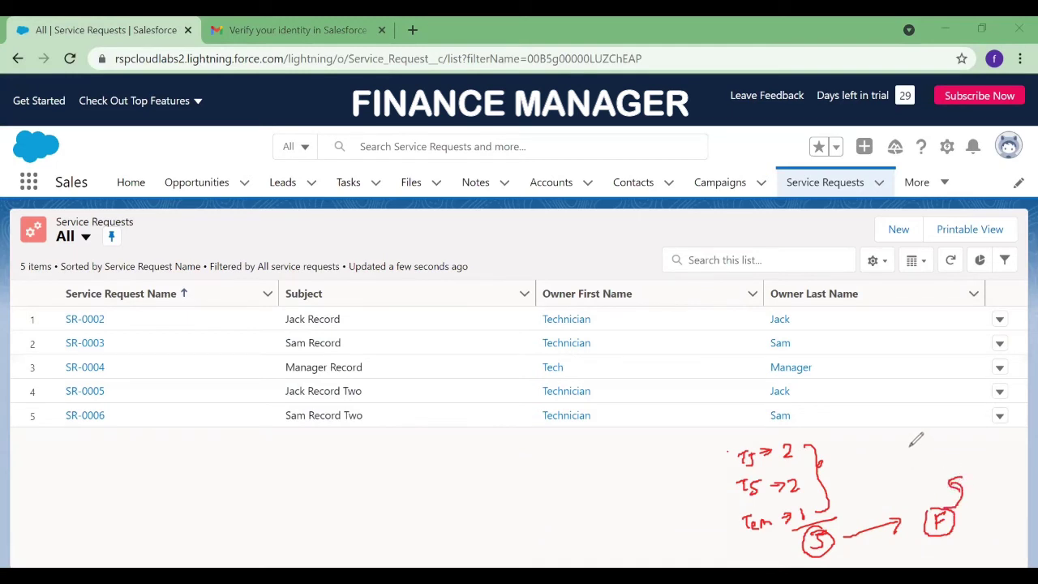
pyautogui.moveTo(909, 431)
pyautogui.mouseDown()
pyautogui.moveTo(908, 444)
pyautogui.moveTo(918, 430)
pyautogui.moveTo(932, 438)
pyautogui.moveTo(922, 459)
pyautogui.moveTo(939, 466)
pyautogui.moveTo(922, 490)
pyautogui.moveTo(962, 477)
pyautogui.mouseUp()
pyautogui.moveTo(879, 498)
pyautogui.mouseDown()
pyautogui.moveTo(866, 519)
pyautogui.moveTo(892, 509)
pyautogui.moveTo(896, 487)
pyautogui.moveTo(856, 494)
pyautogui.mouseUp()
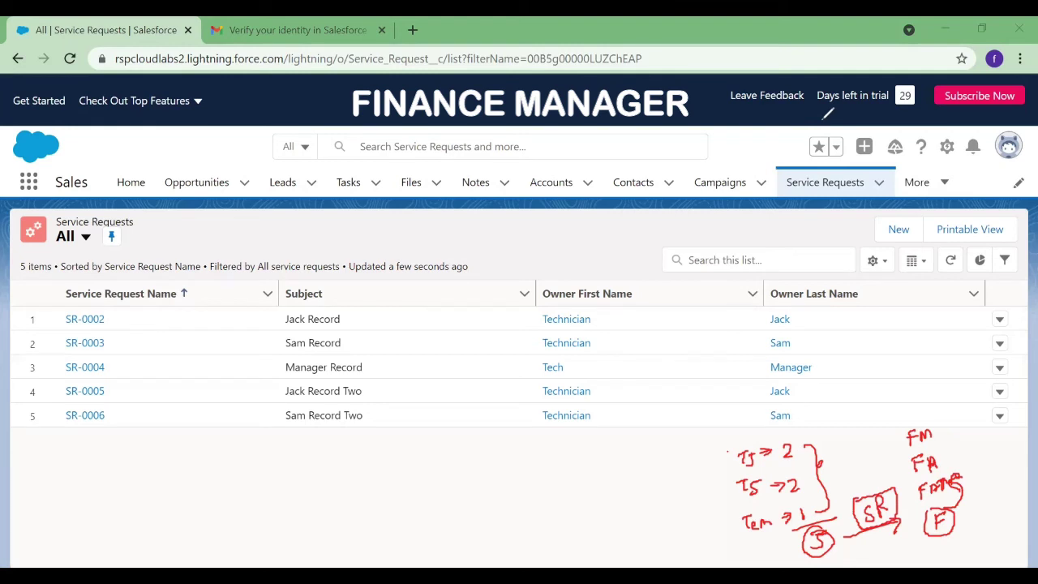
# Inspect the record actions available on SR-0002 and recheck the sharing rule's access level in the administrator's Sharing Settings.
pyautogui.click(99, 319)
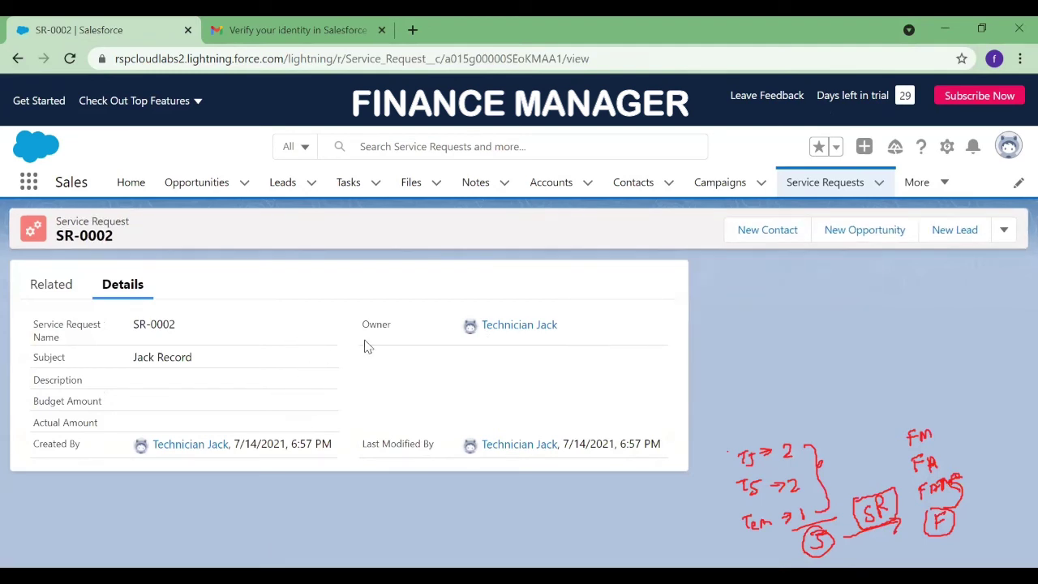
pyautogui.click(1004, 231)
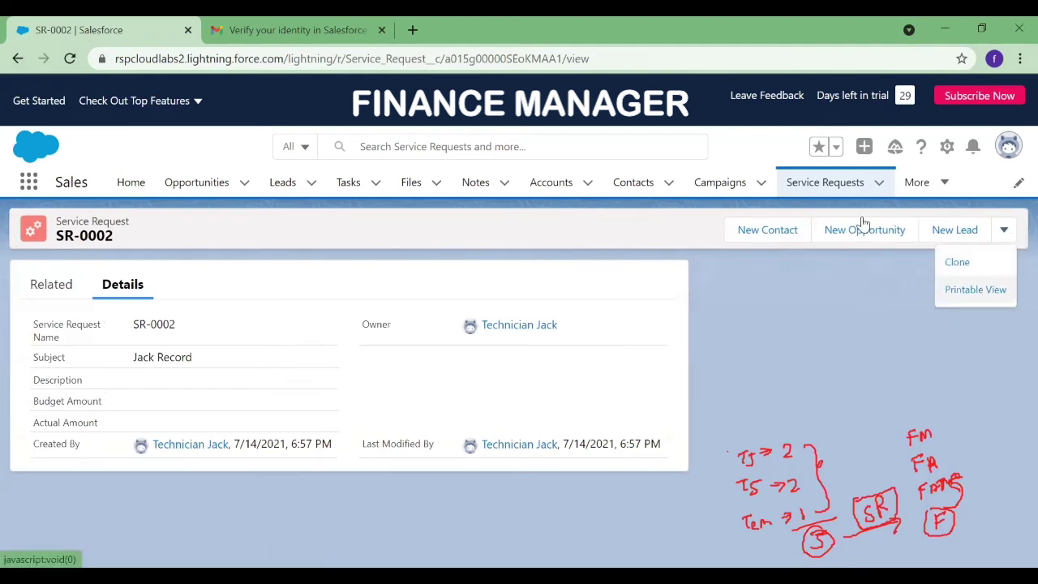
pyautogui.click(810, 322)
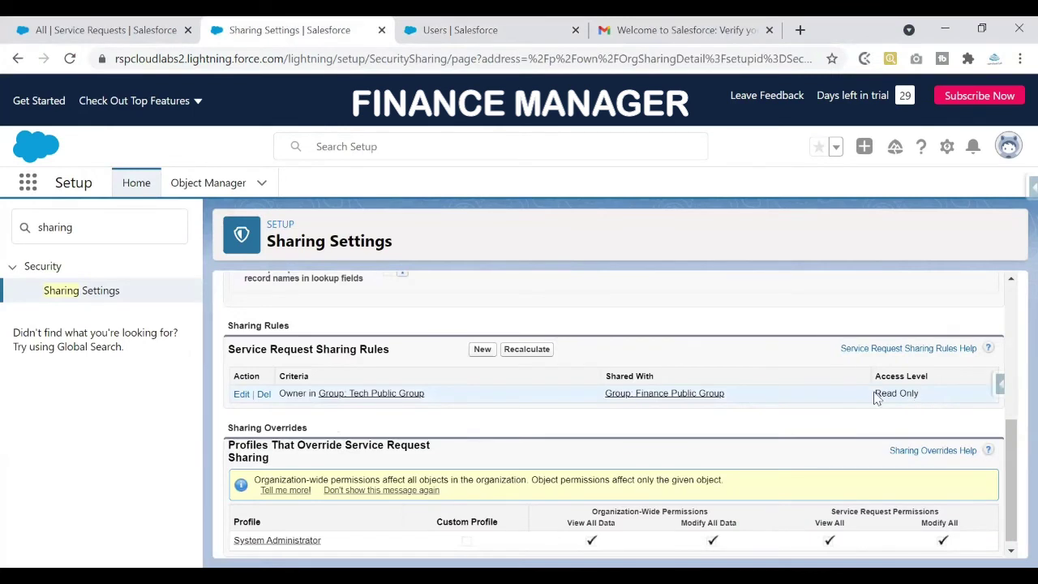
pyautogui.tripleClick(876, 395)
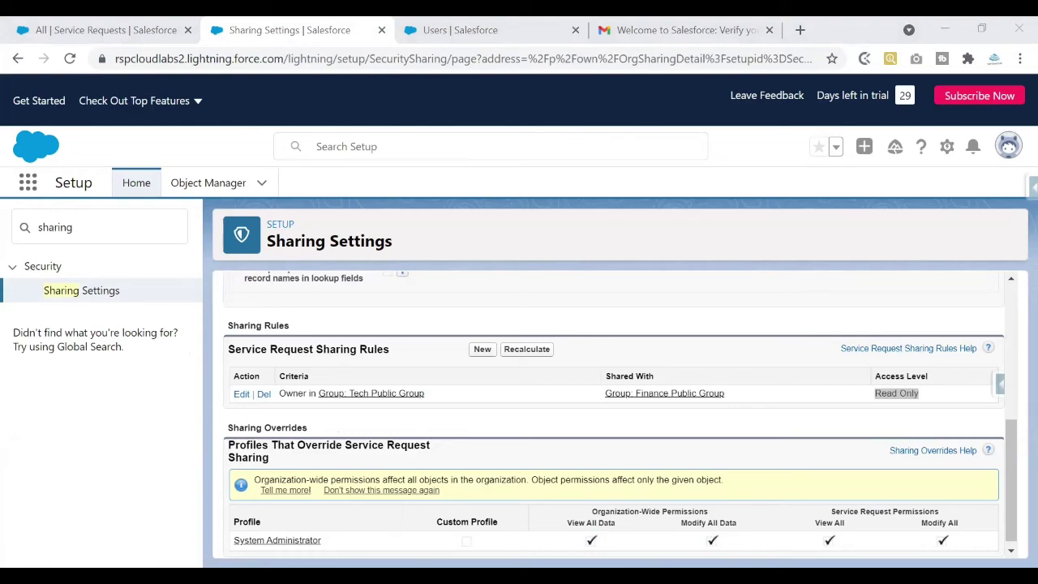
pyautogui.hotkey('alt', 'Tab')
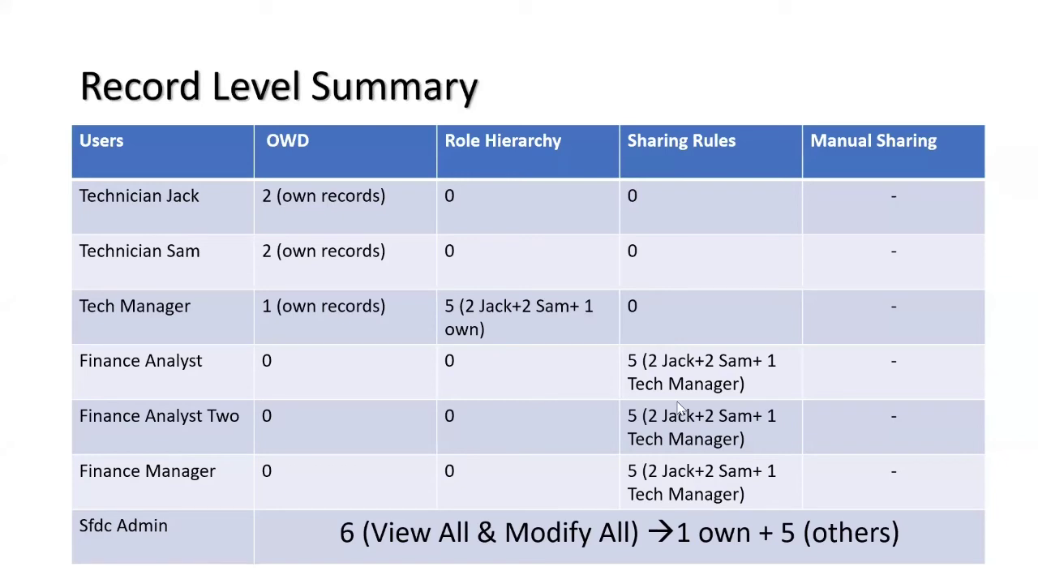
pyautogui.hotkey('ctrl', 'p')
pyautogui.moveTo(626, 207); pyautogui.dragTo(644, 208)
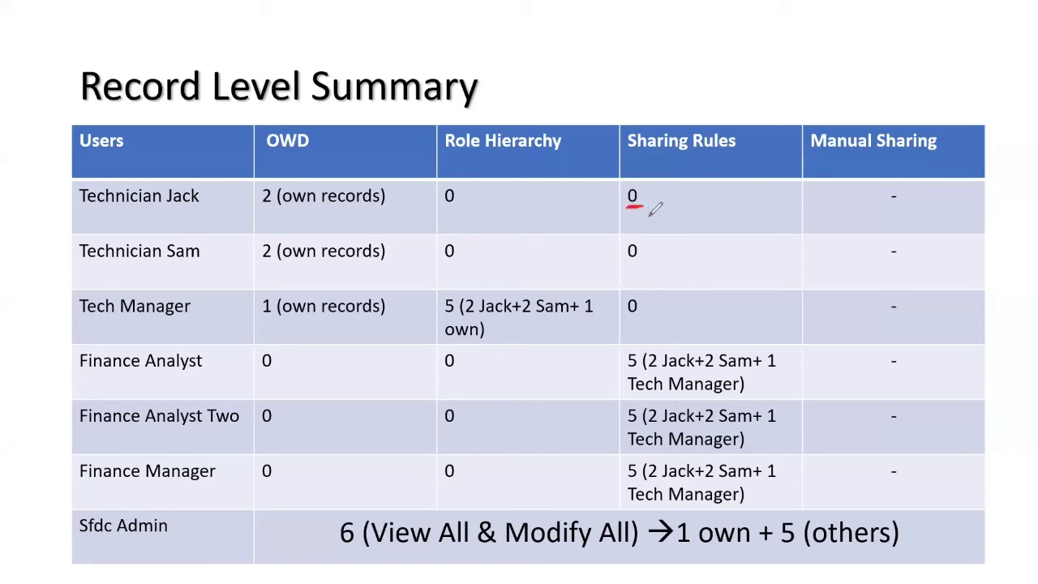